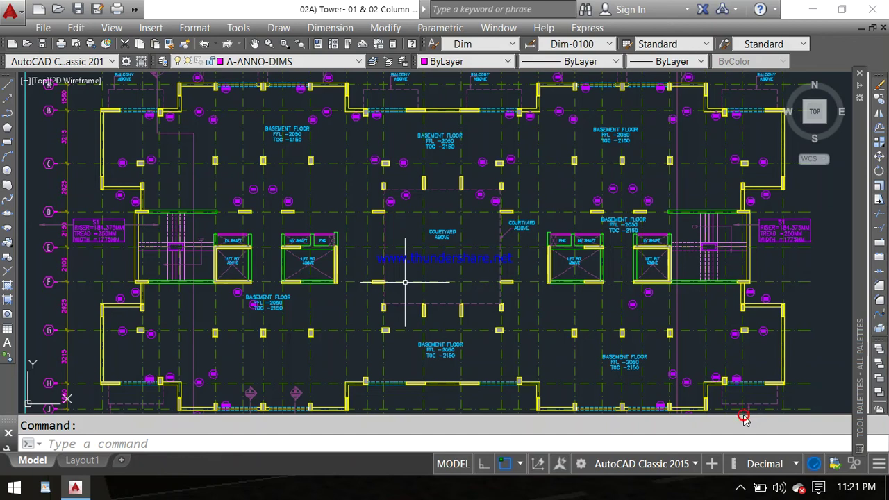
- Zoom out and pan across the sheet to survey the plan title, detail drawings and title block
scroll(405, 275, "down", 3)
middle_click_drag(406, 278, 409, 306)
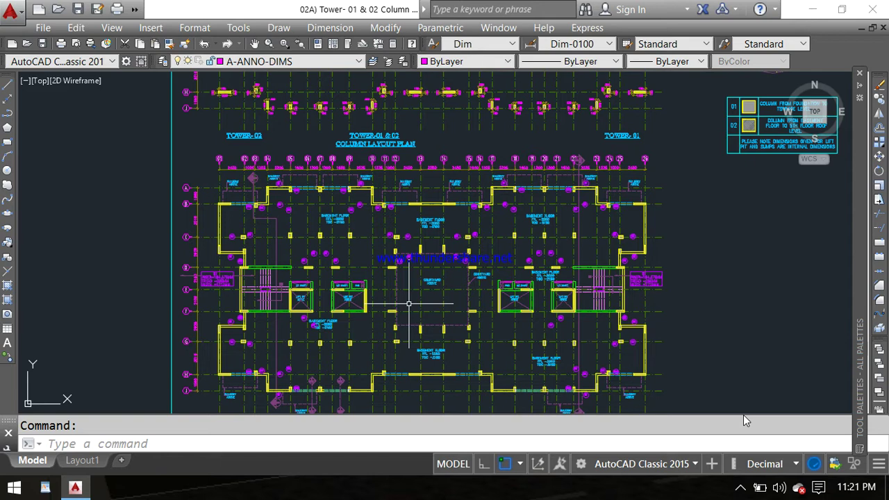
scroll(409, 304, "down", 3)
middle_click_drag(426, 205, 428, 273)
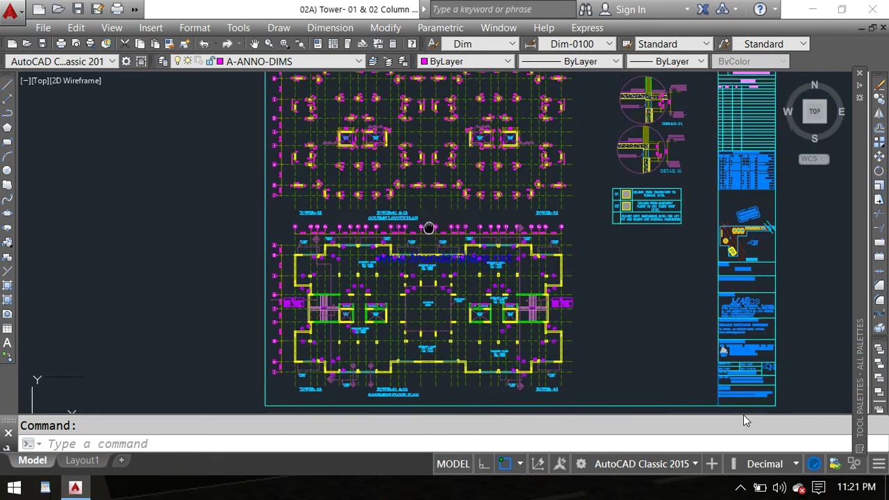
- Recentre on the upper column layout plan and zoom into grids 01–25, rows A–G, with the lift pits
scroll(428, 271, "up", 1)
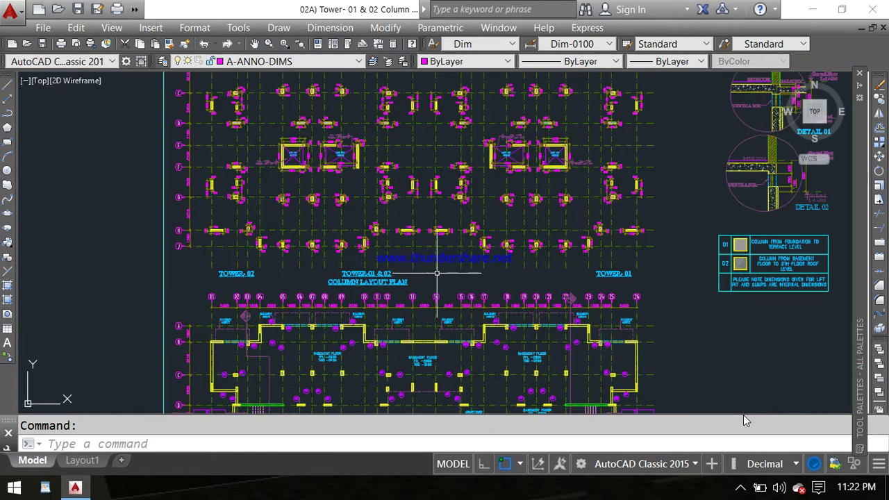
scroll(438, 264, "up", 1)
middle_click_drag(445, 259, 447, 244)
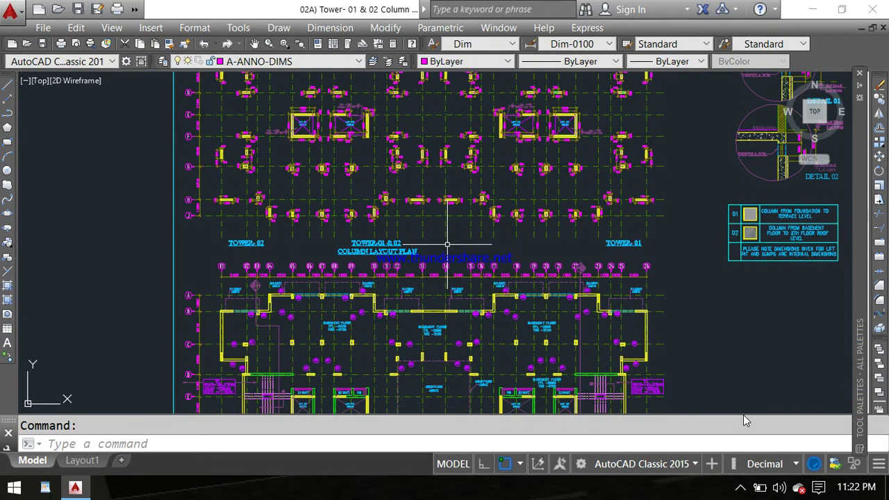
scroll(448, 245, "down", 2)
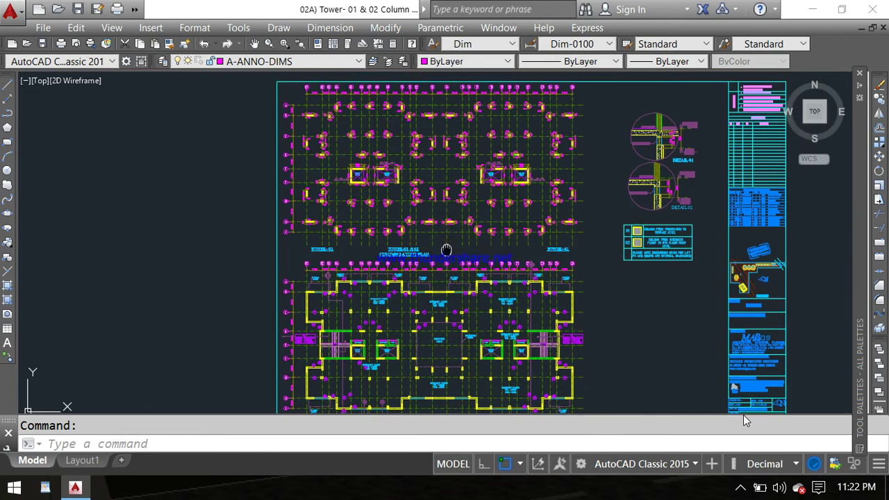
mouse_move(423, 208)
middle_mouse_down()
mouse_move(415, 245)
mouse_move(439, 340)
mouse_move(438, 394)
middle_mouse_up()
scroll(415, 245, "up", 3)
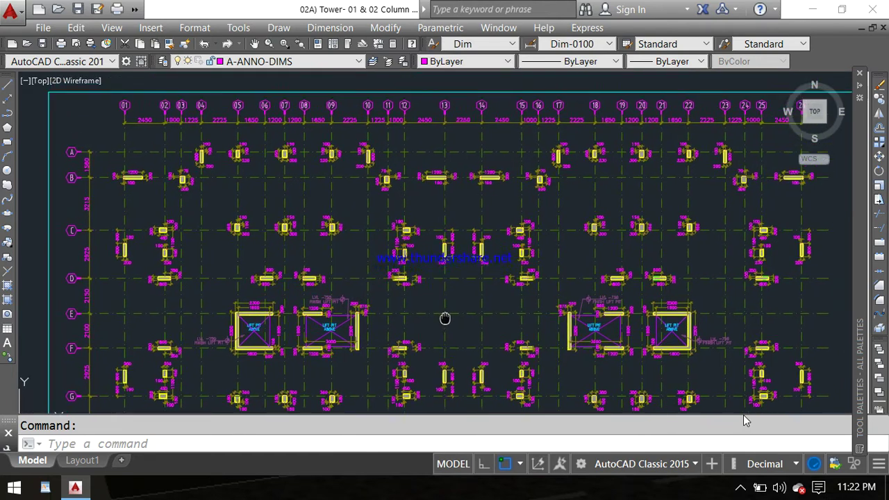
- Zoom out and pan to frame the whole sheet, with the upper column plan beside the detail circles
scroll(447, 318, "down", 3)
middle_click_drag(445, 319, 433, 248)
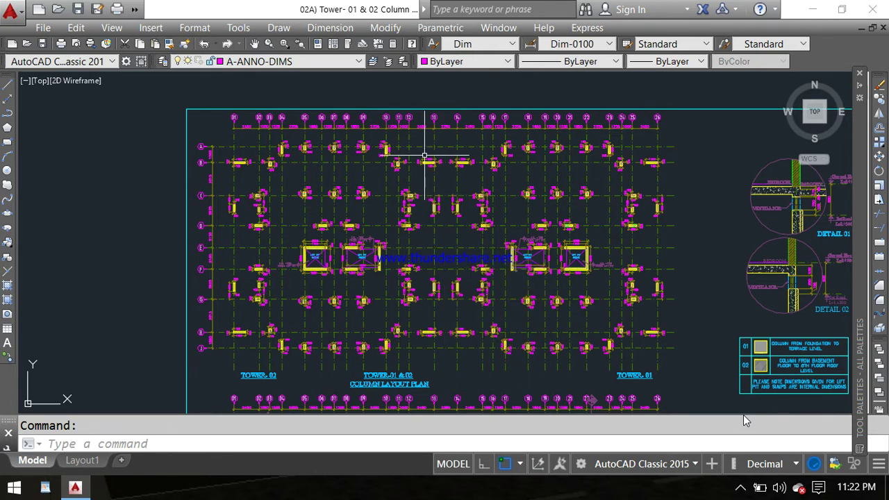
scroll(423, 156, "up", 2)
mouse_move(423, 156)
middle_mouse_down()
mouse_move(419, 204)
mouse_move(417, 174)
mouse_move(432, 164)
middle_mouse_up()
scroll(416, 198, "down", 2)
scroll(417, 174, "up", 2)
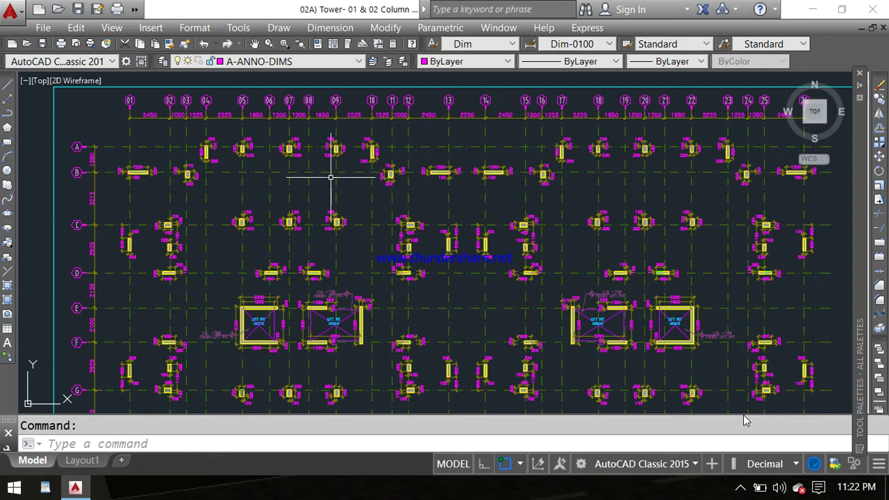
- Move in on the upper-left grid near column 01, row A, until column sizes and 2450/1225 spacings are readable
middle_click_drag(264, 179, 274, 170)
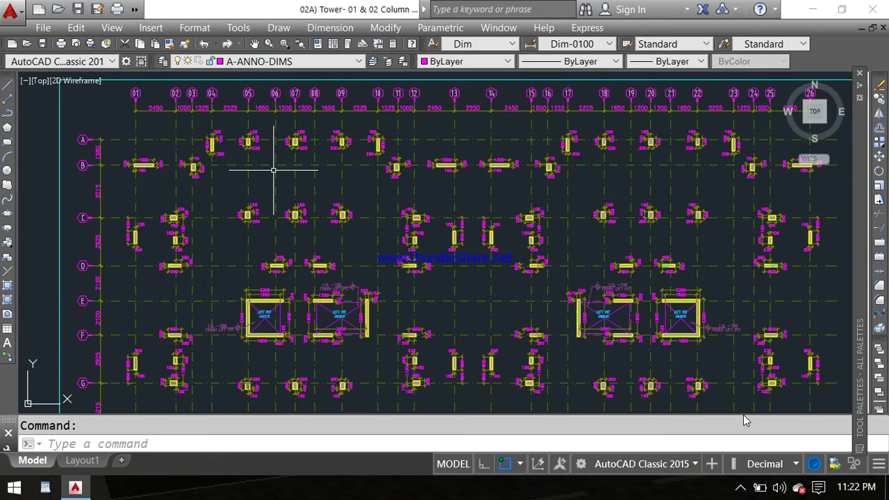
scroll(274, 170, "down", 2)
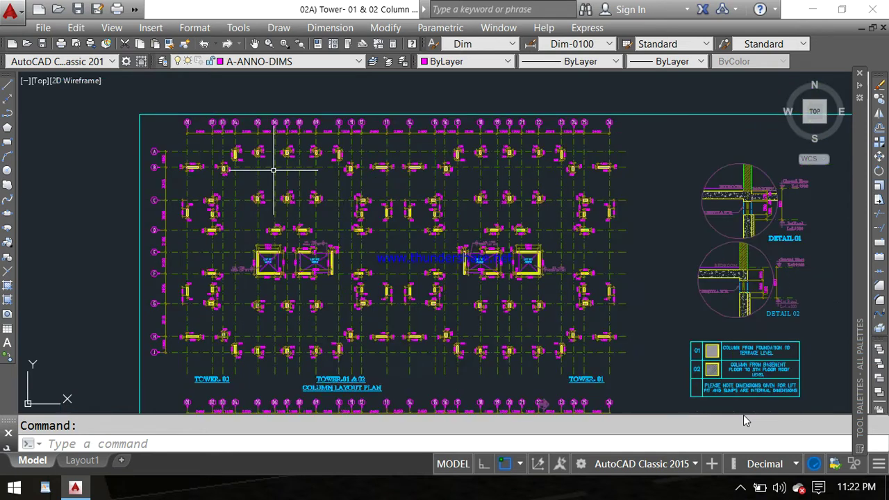
scroll(280, 161, "up", 2)
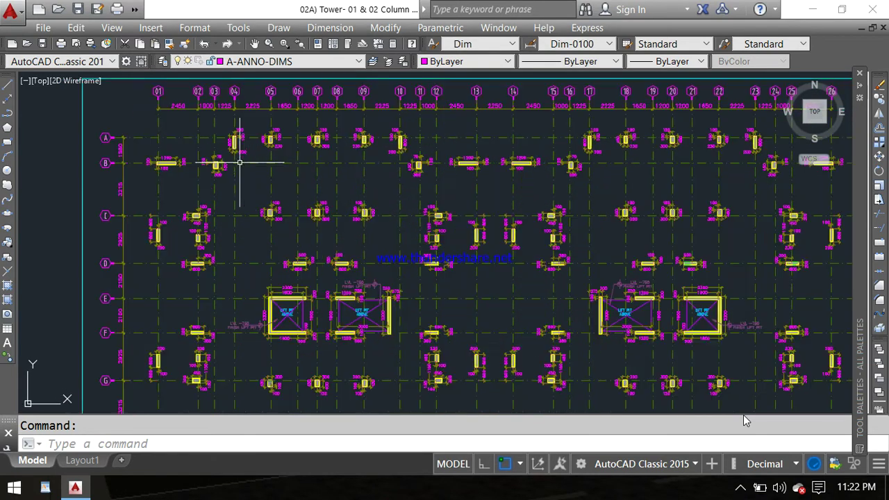
middle_click_drag(271, 159, 211, 185)
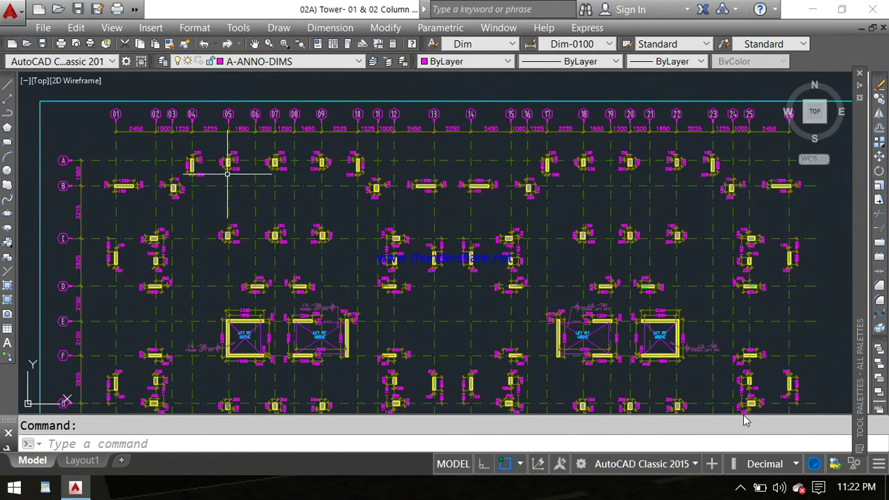
scroll(380, 160, "down", 2)
scroll(239, 164, "up", 2)
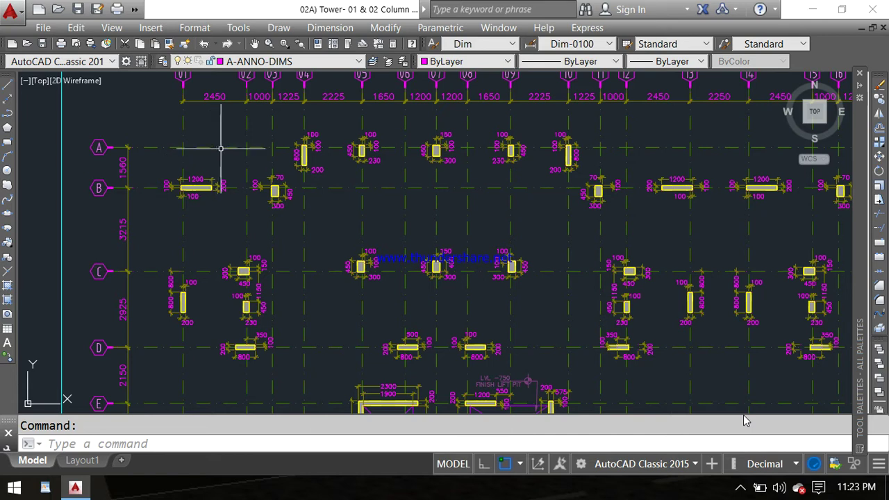
- Zoom in on the row A–C columns to read sizes 1200, 800 and 450
scroll(220, 148, "down", 2)
scroll(223, 151, "down", 1)
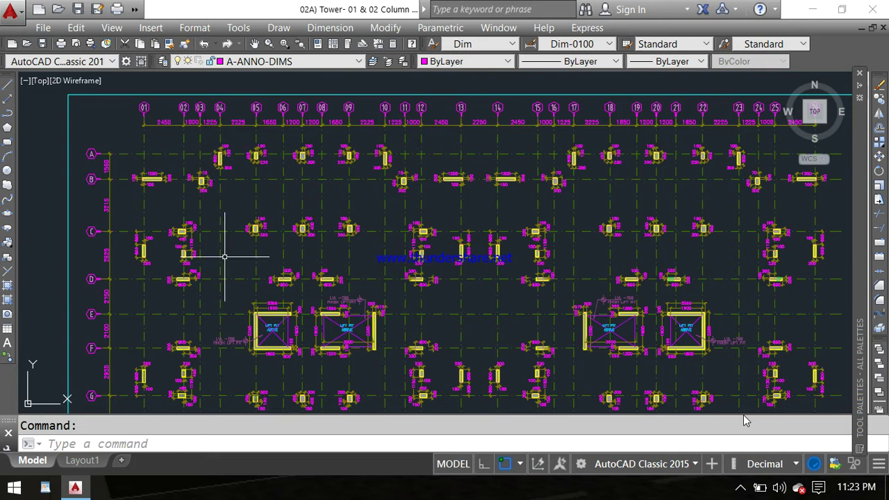
scroll(183, 147, "down", 2)
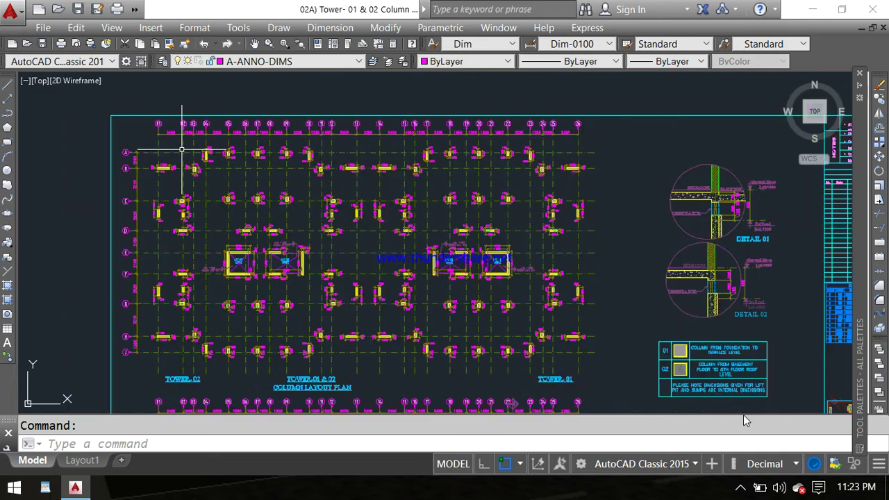
middle_click_drag(227, 180, 203, 187)
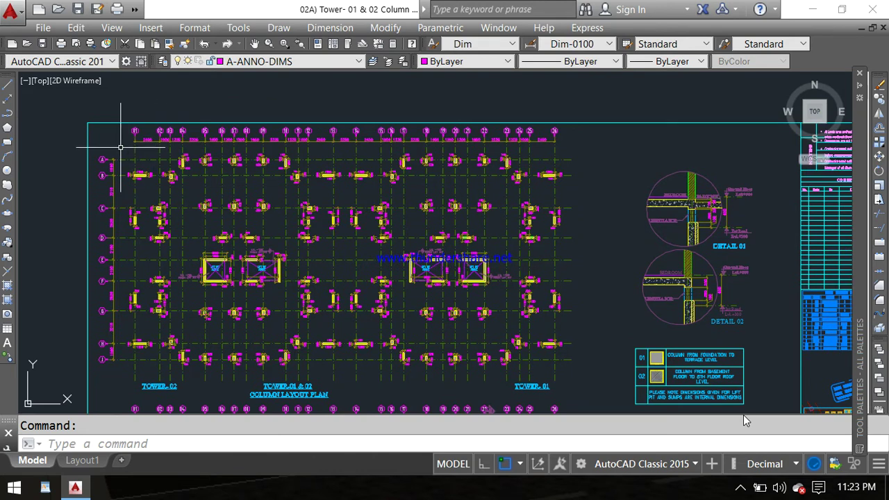
scroll(129, 143, "up", 2)
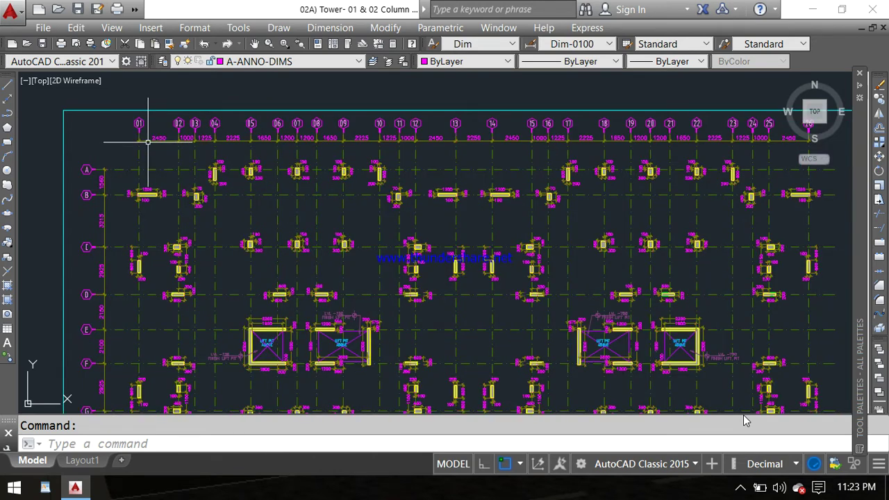
scroll(149, 142, "down", 1)
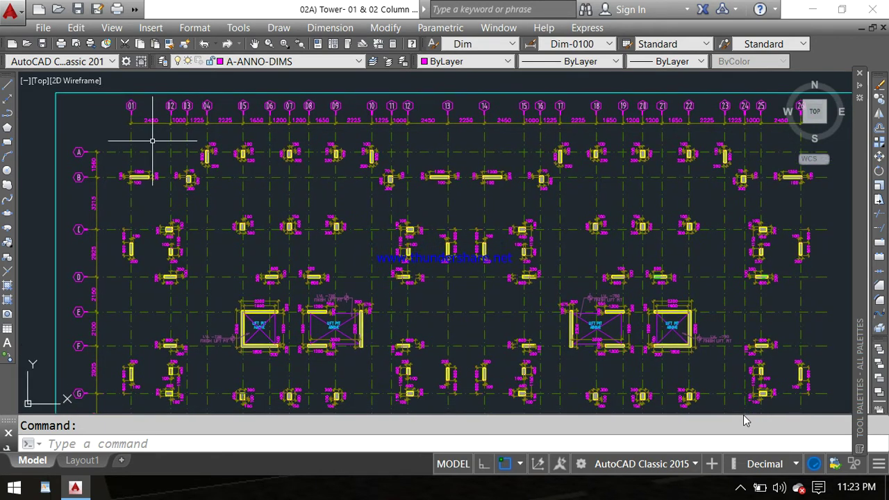
scroll(152, 141, "down", 1)
scroll(150, 148, "up", 2)
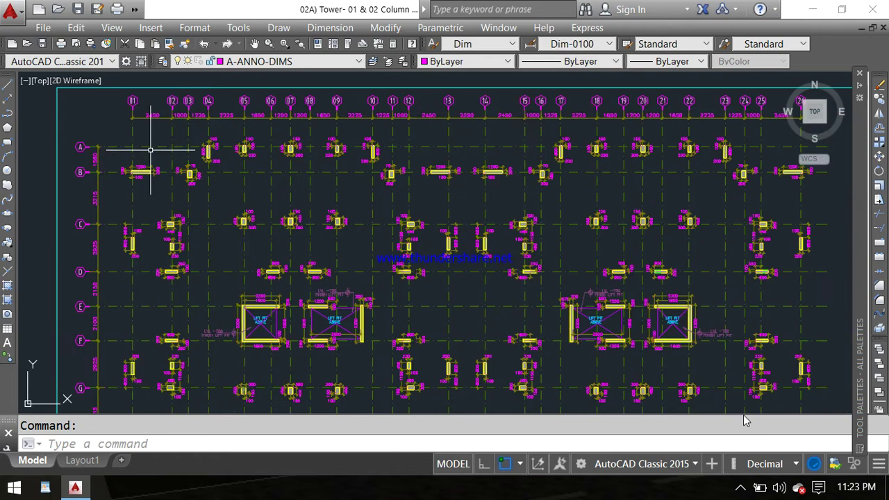
scroll(145, 130, "down", 2)
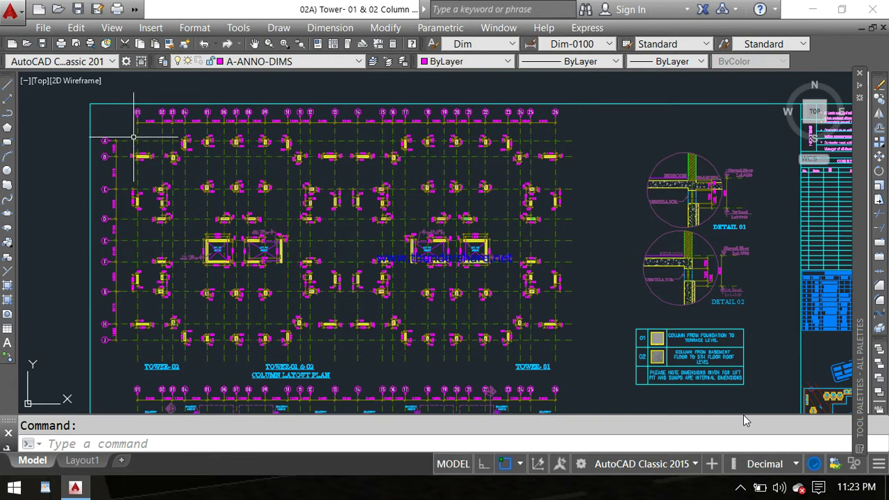
scroll(148, 139, "up", 2)
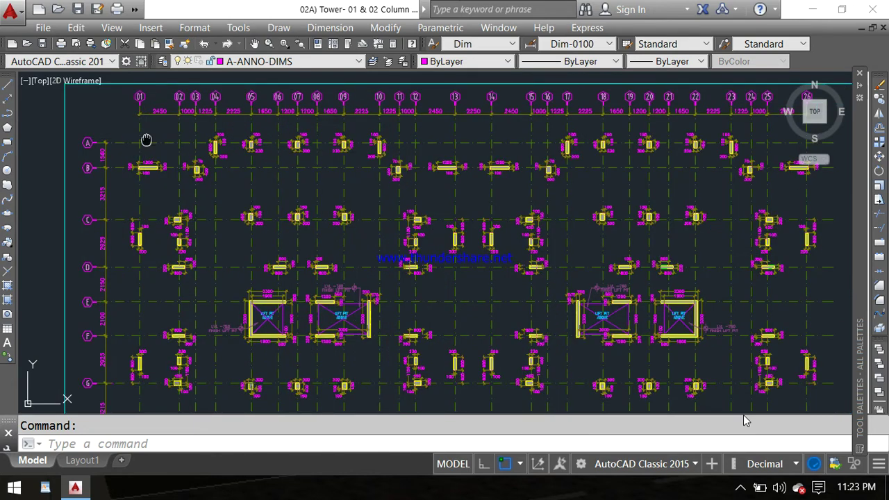
- Pan to show the grid bubbles and the full column grid 01–26, rows A–G
middle_click_drag(146, 139, 100, 174)
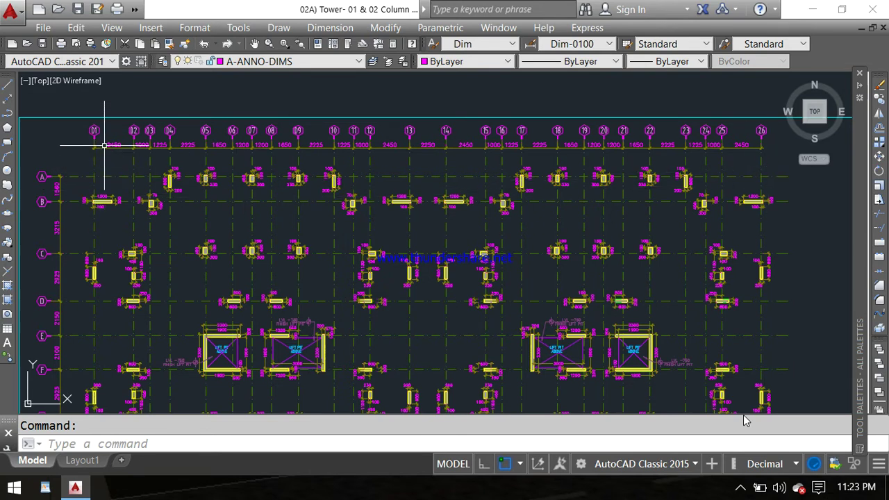
middle_click_drag(102, 137, 158, 106)
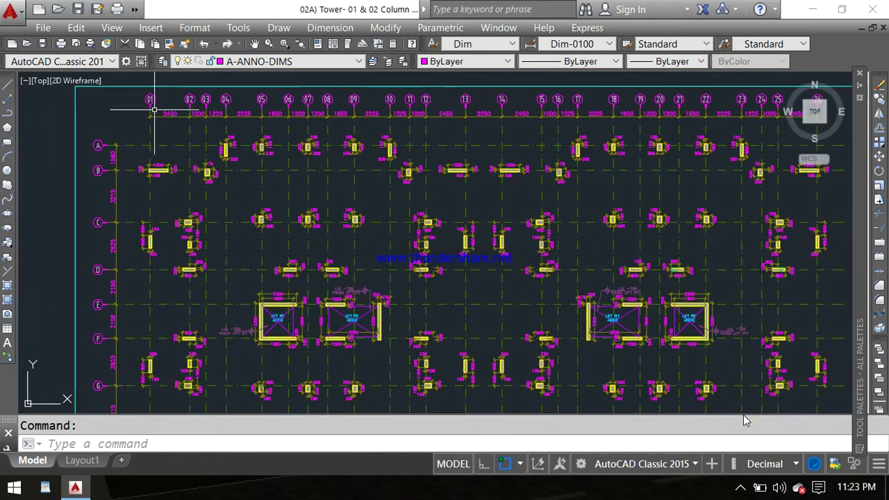
scroll(152, 97, "up", 2)
scroll(152, 125, "down", 2)
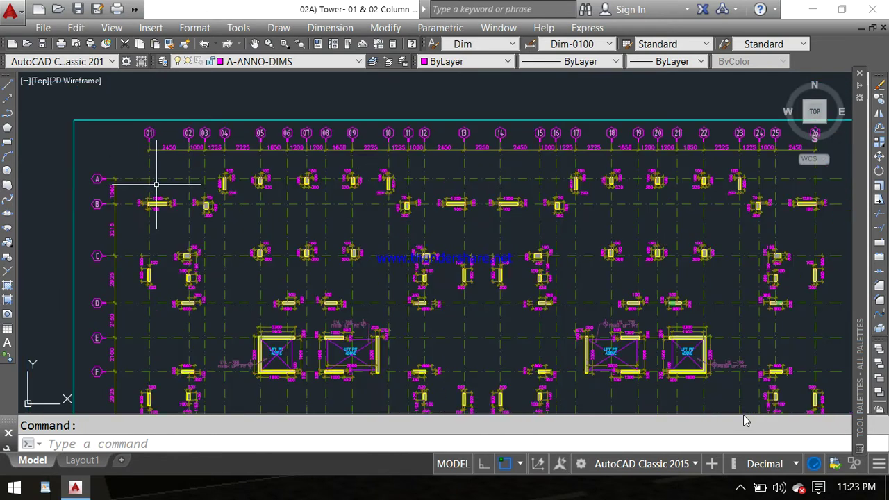
middle_click_drag(169, 190, 159, 175)
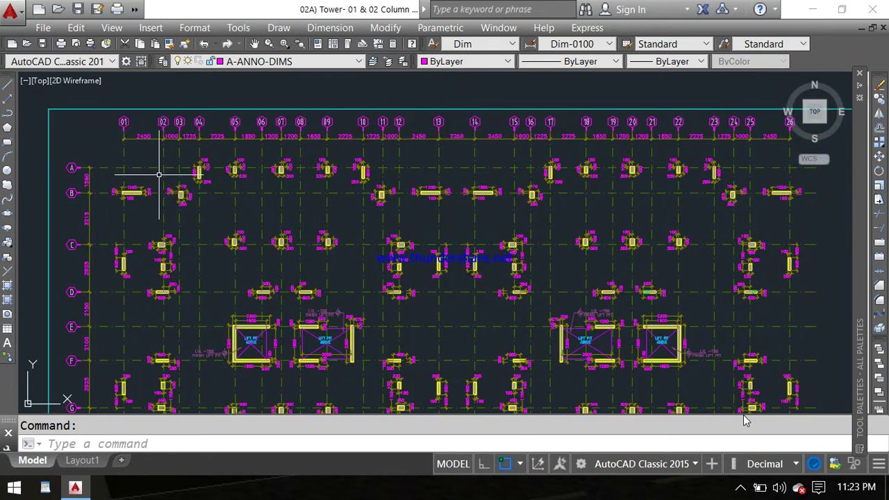
- Glance at the second plan below, then frame the upper plan's top-left corner with row spacings 1560, 3215, 2925
scroll(159, 175, "down", 2)
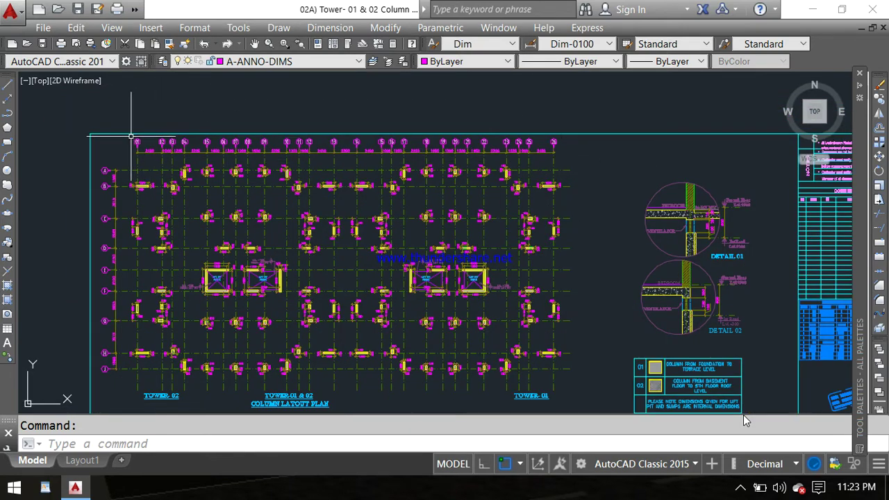
scroll(128, 139, "up", 2)
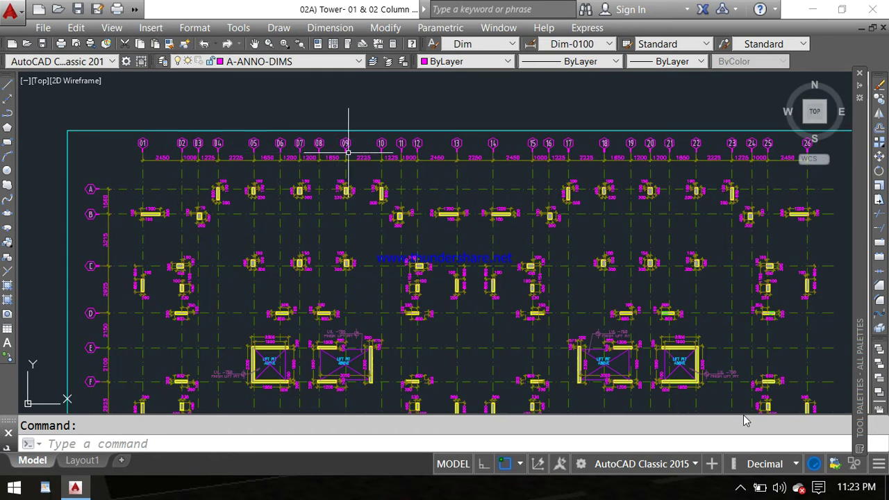
scroll(381, 143, "down", 2)
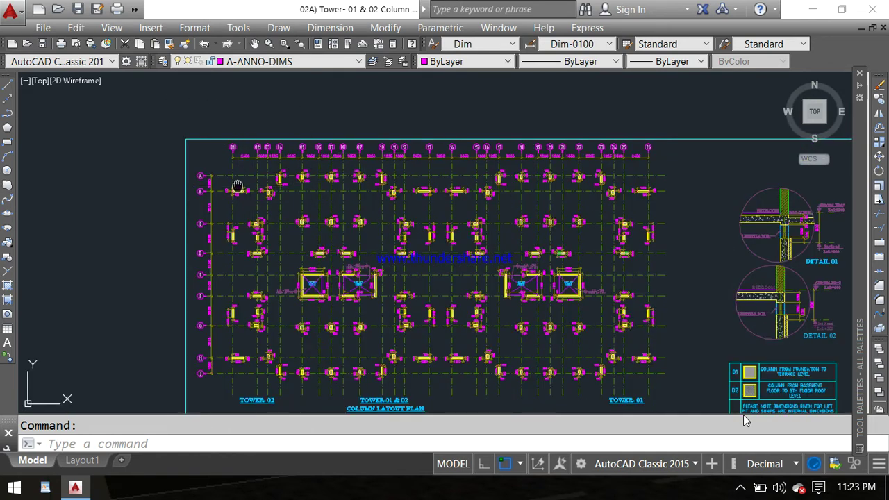
middle_click_drag(238, 188, 234, 151)
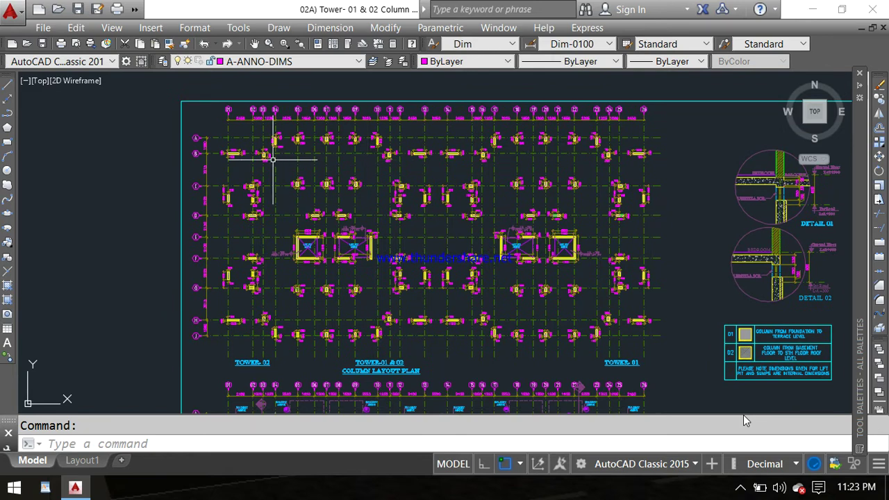
scroll(197, 138, "up", 2)
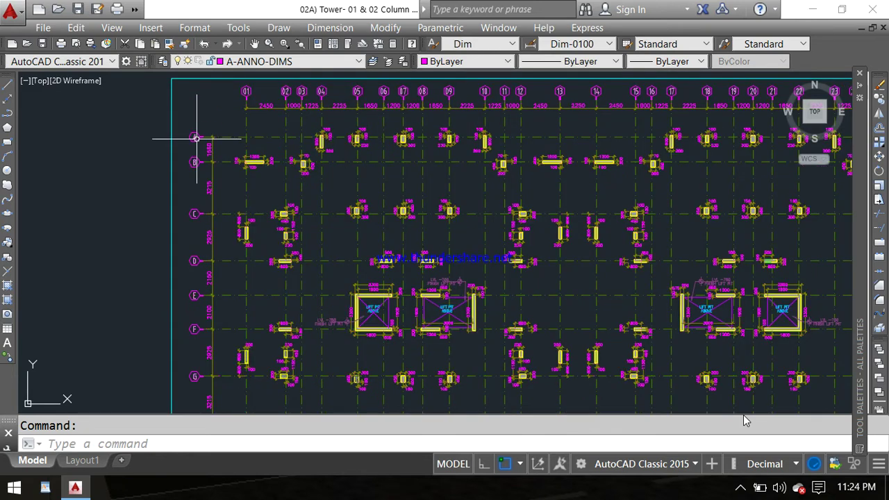
middle_click_drag(265, 131, 188, 152)
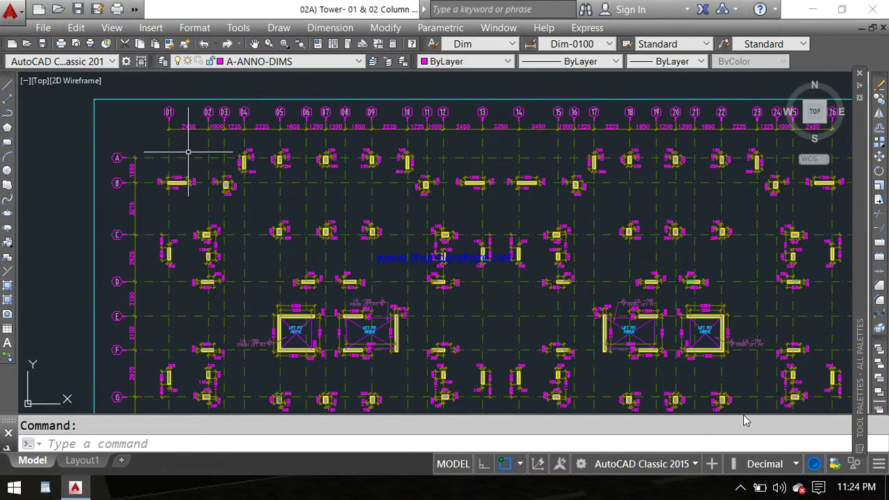
scroll(188, 151, "up", 5)
- Pan in close on the columns along rows A–D
middle_click_drag(177, 217, 177, 153)
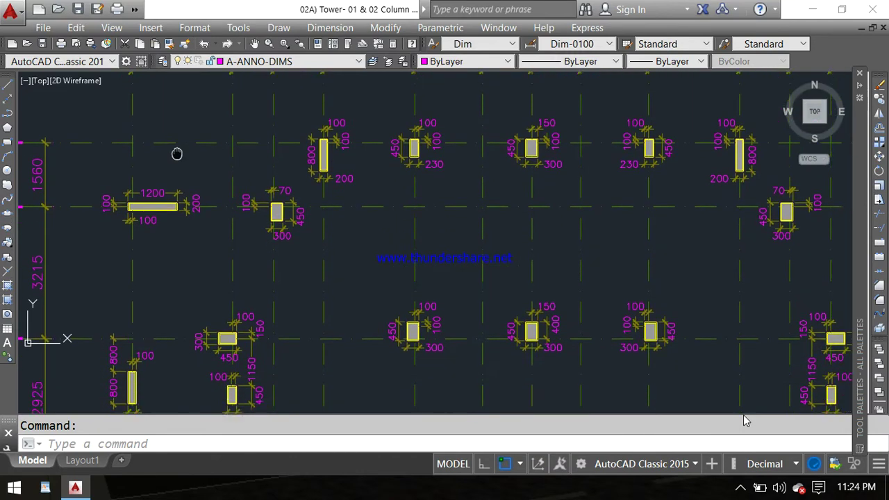
scroll(151, 159, "down", 2)
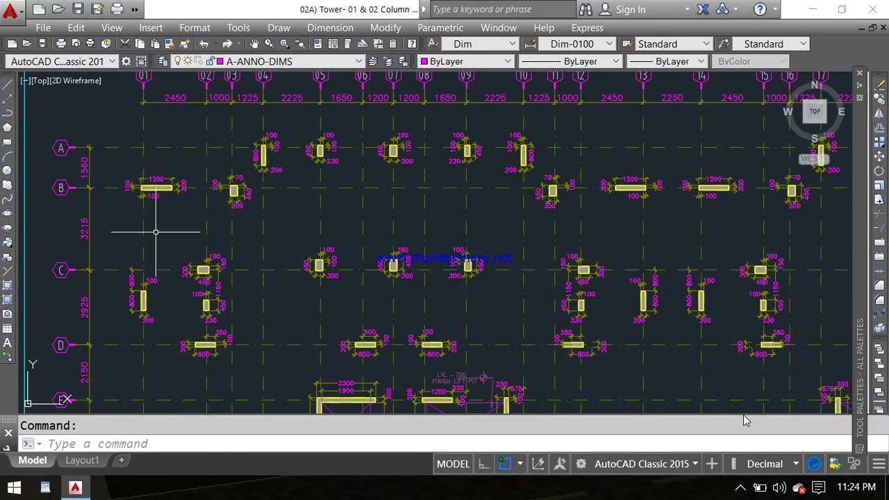
middle_click_drag(159, 228, 155, 205)
scroll(156, 204, "down", 2)
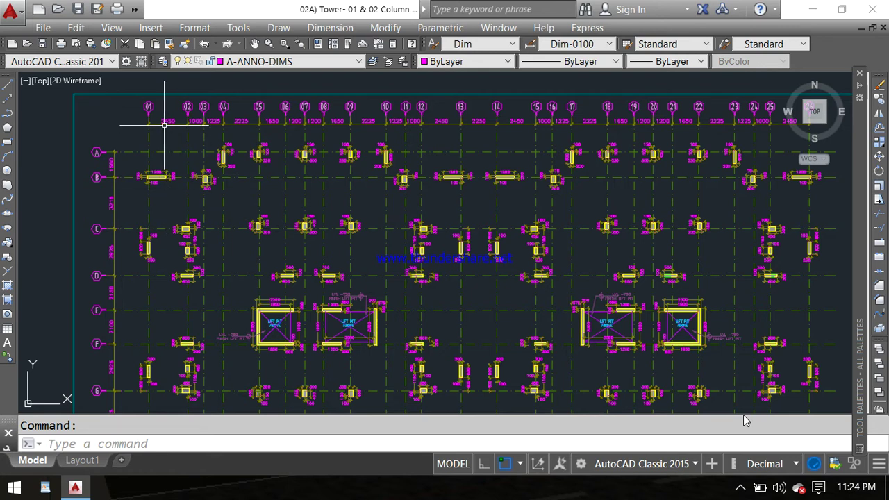
middle_click_drag(164, 125, 152, 136)
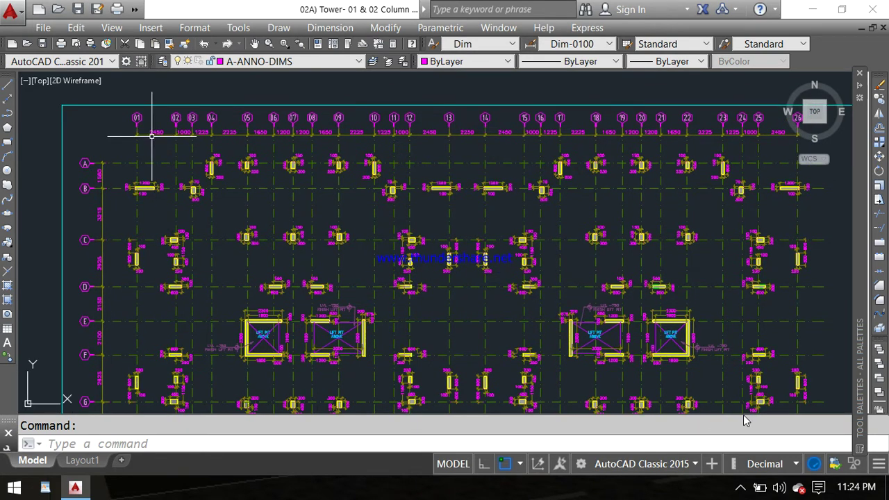
- Zoom back out to the full grid 01–26, rows A–G, showing the four lift pits between rows E and F
scroll(142, 163, "up", 2)
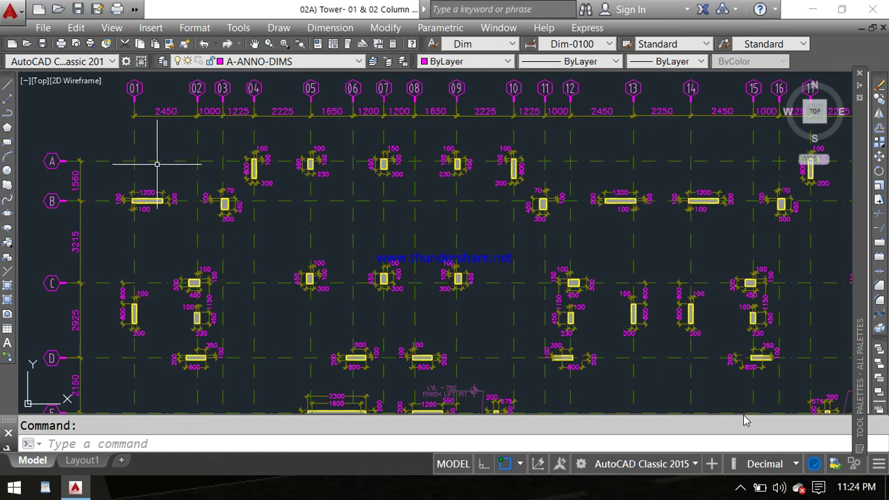
scroll(81, 197, "up", 3)
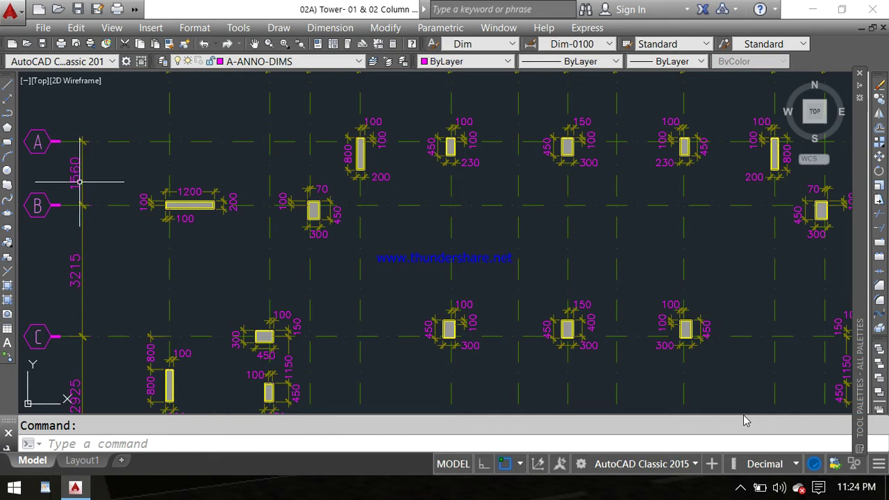
scroll(87, 191, "down", 2)
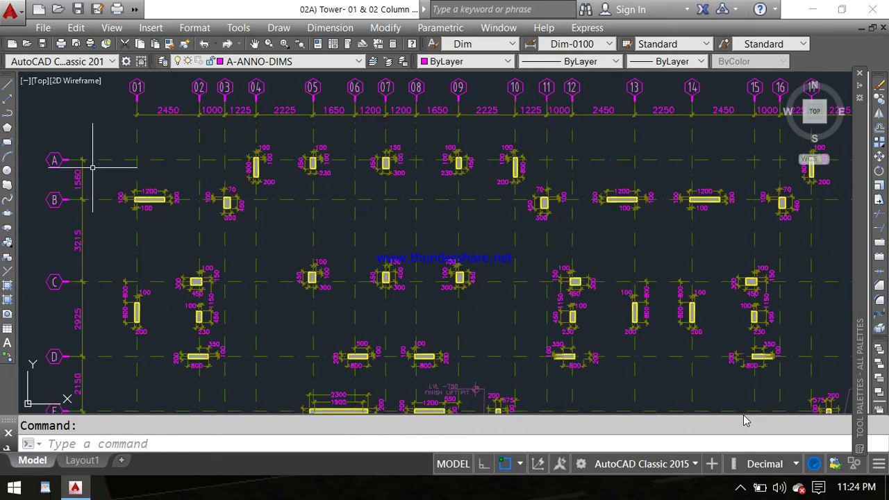
scroll(89, 196, "down", 2)
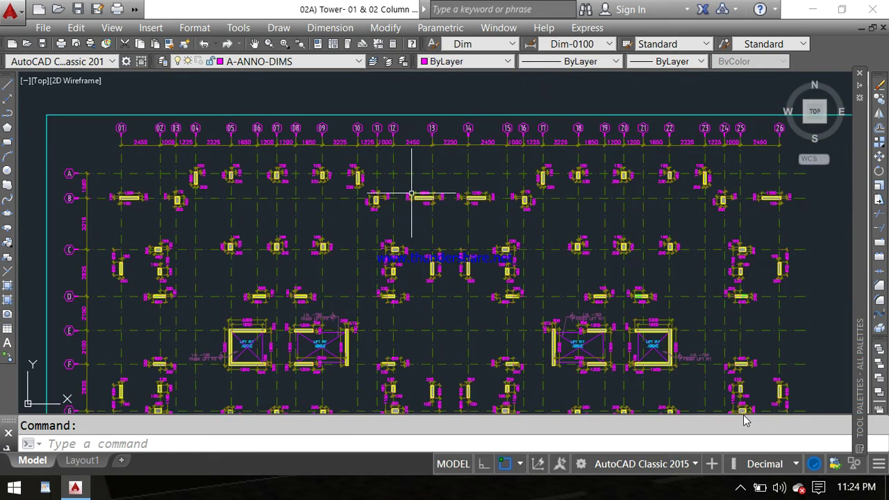
scroll(792, 188, "down", 1)
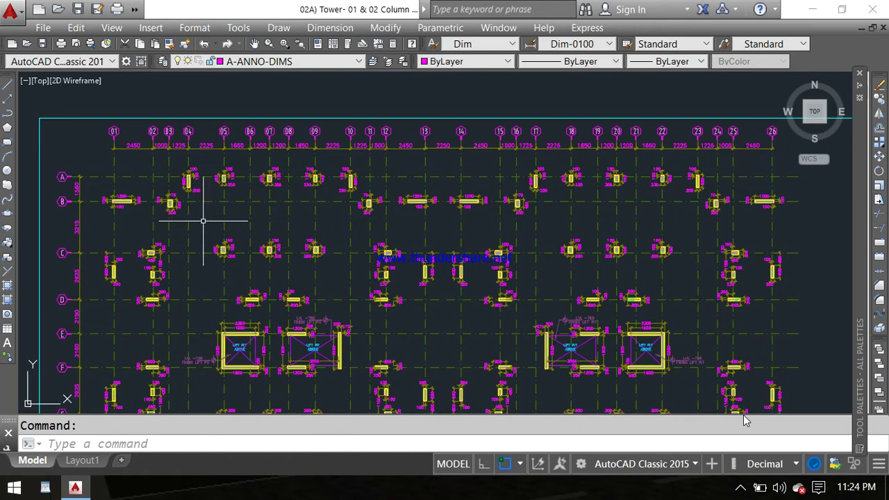
scroll(88, 221, "up", 4)
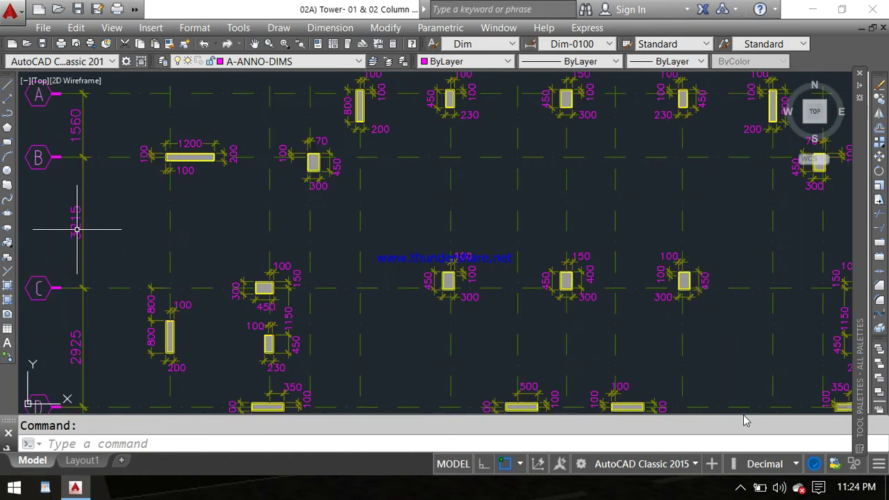
scroll(84, 222, "down", 3)
scroll(88, 209, "up", 1)
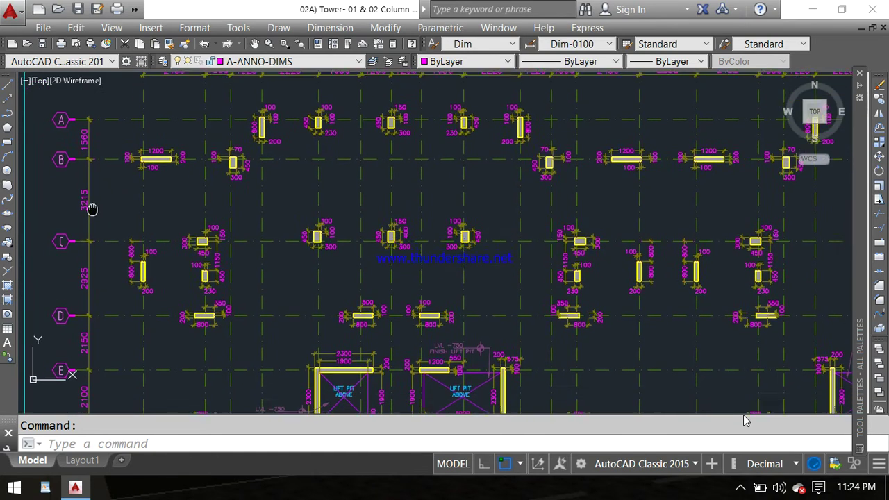
scroll(88, 203, "up", 2)
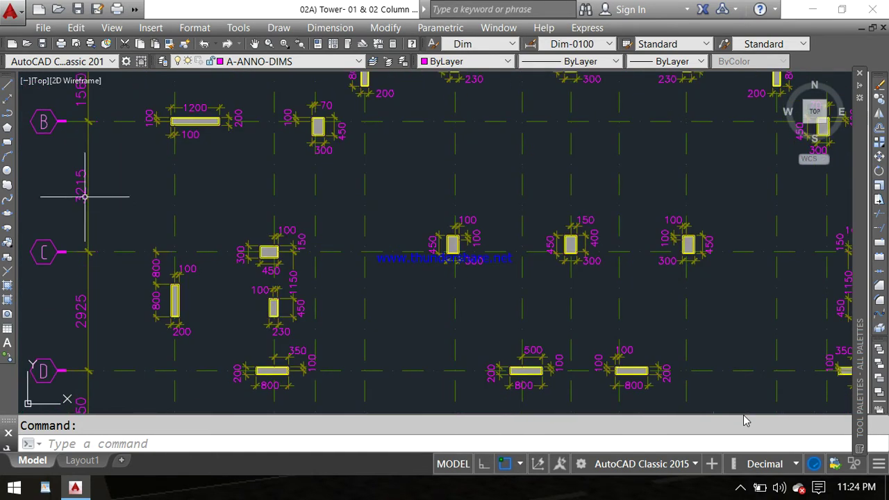
scroll(85, 197, "up", 2)
scroll(84, 195, "down", 2)
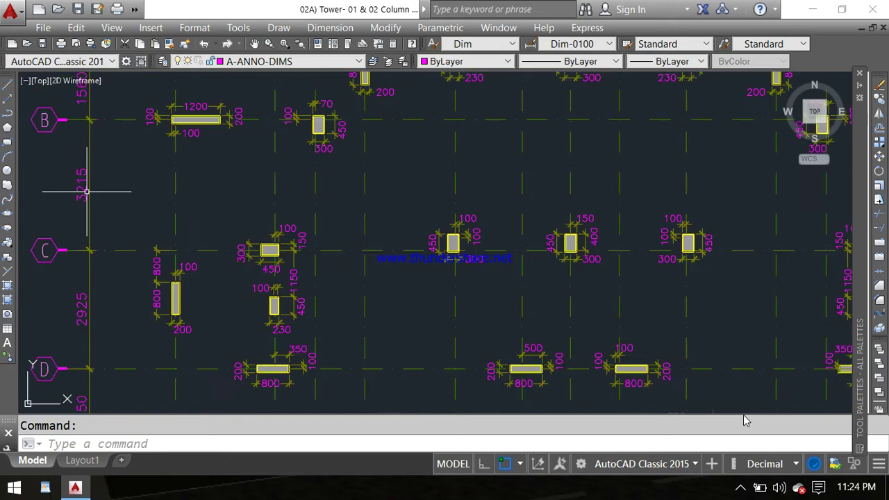
scroll(85, 192, "down", 2)
scroll(111, 209, "down", 1)
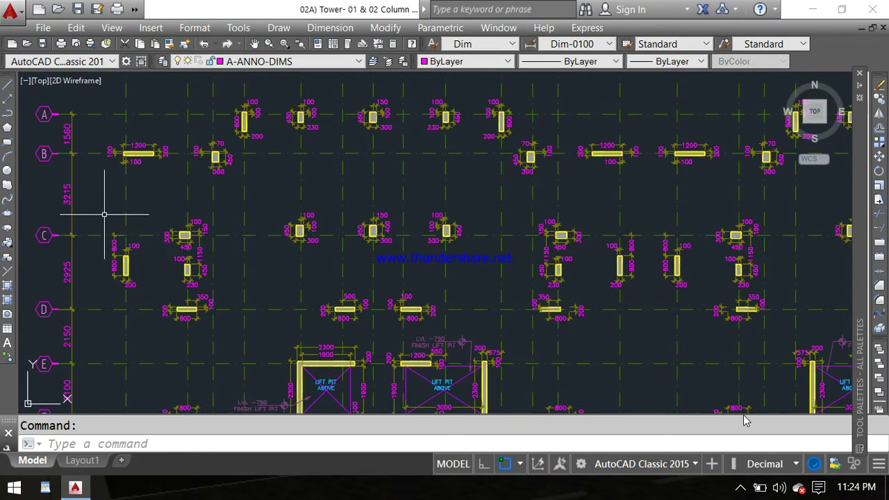
scroll(105, 214, "down", 1)
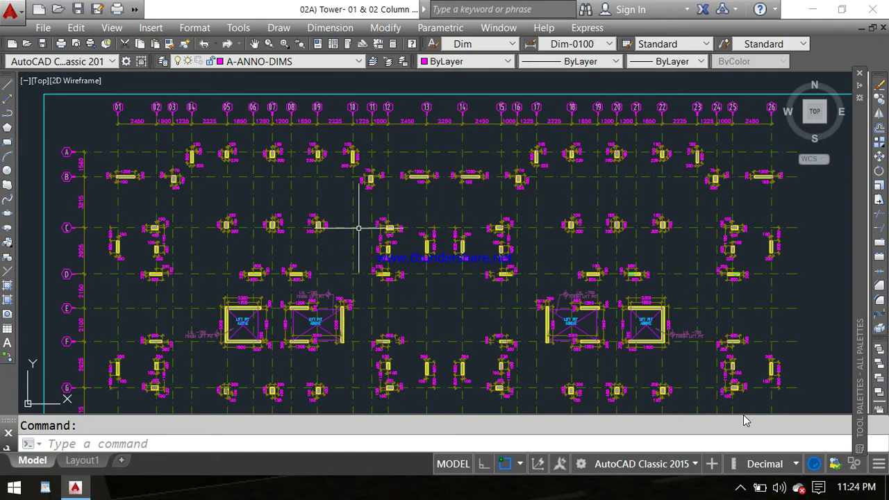
- Recentre the full column plan slightly higher in the view
middle_click_drag(319, 210, 322, 198)
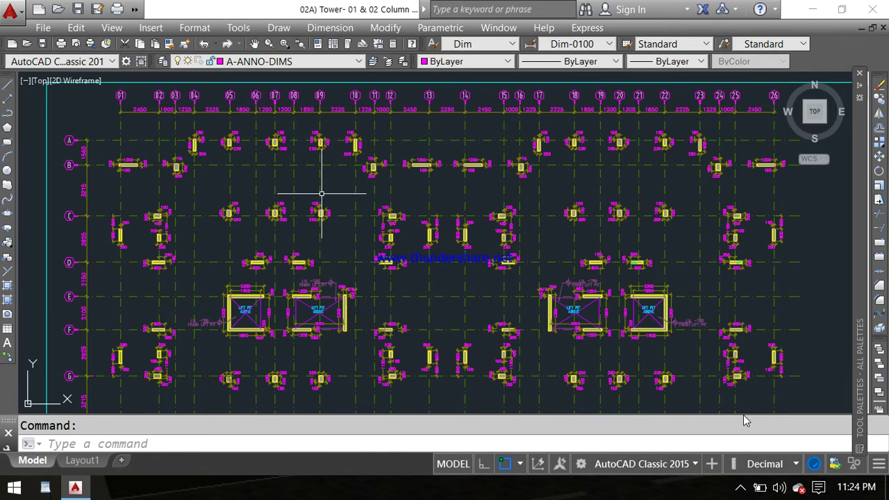
scroll(320, 193, "up", 1)
scroll(317, 193, "down", 1)
middle_click_drag(317, 192, 347, 185)
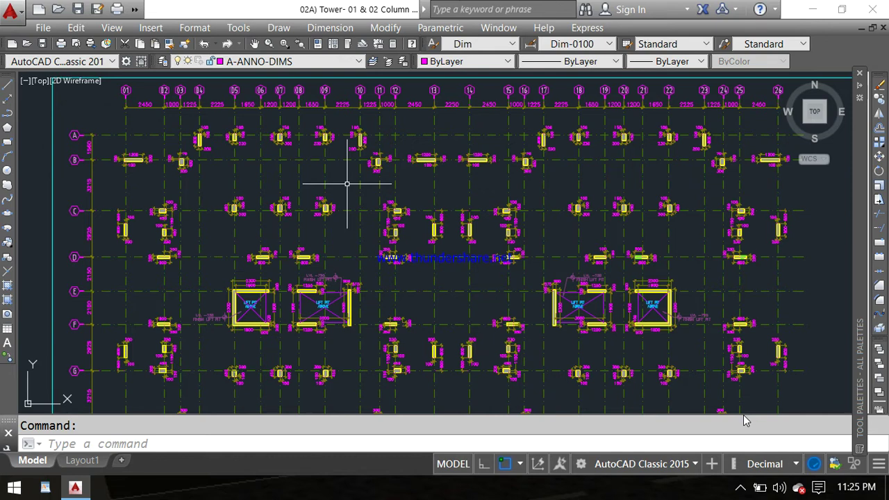
scroll(210, 191, "up", 2)
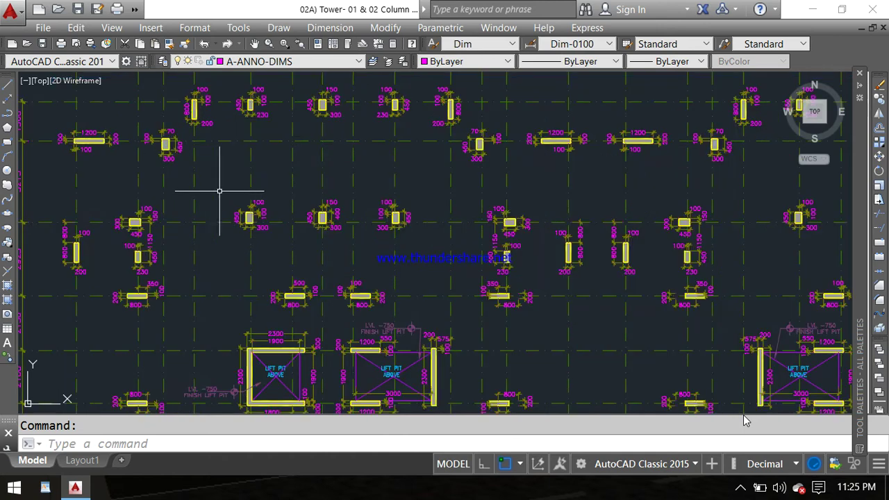
- Frame rows A–F and the lift pits, with top grid spacings 2450, 1000, 1225, 2225, 1650 across grids 01–06
middle_click_drag(219, 190, 233, 185)
middle_click_drag(241, 180, 217, 197)
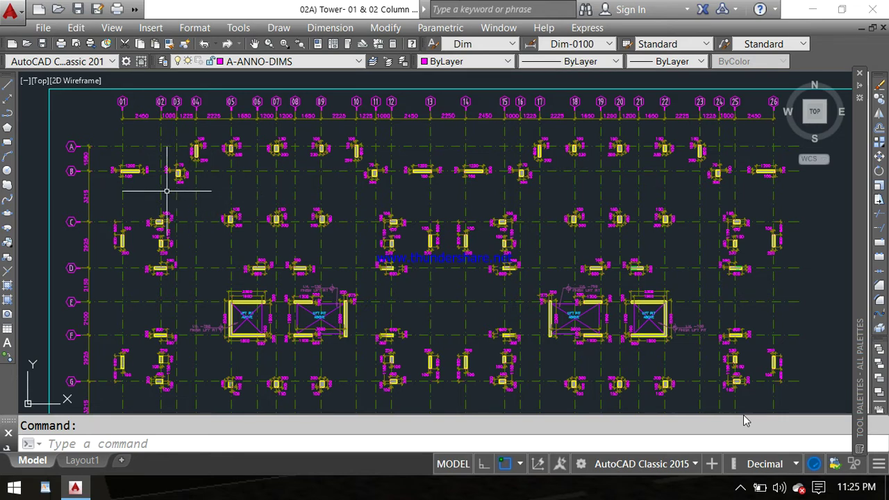
scroll(162, 190, "up", 2)
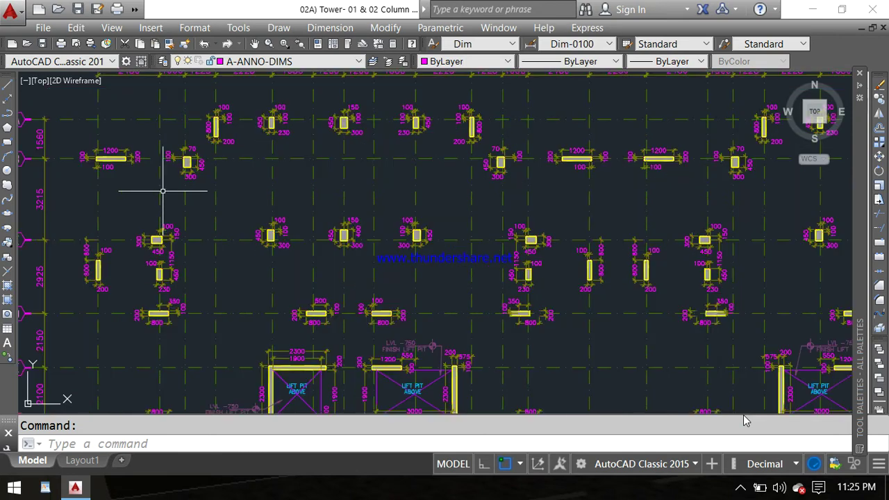
mouse_move(139, 179)
middle_mouse_down()
mouse_move(138, 202)
mouse_move(159, 179)
mouse_move(164, 212)
middle_mouse_up()
scroll(161, 173, "down", 2)
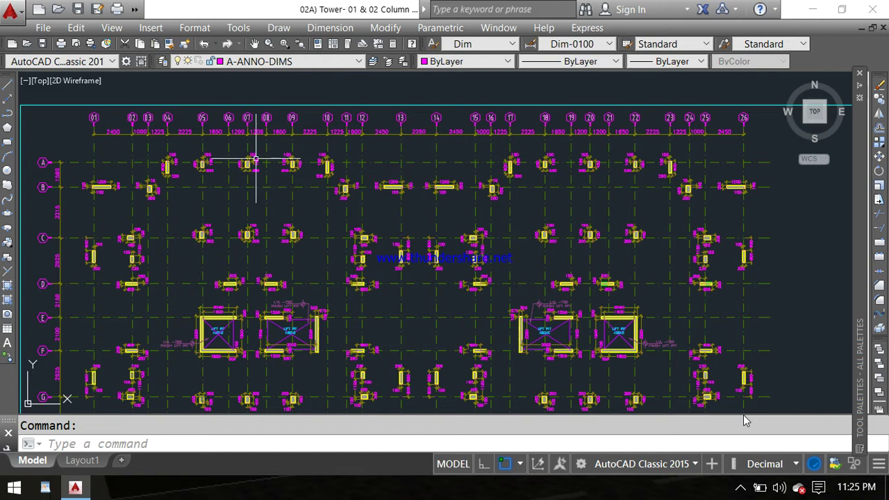
scroll(115, 138, "up", 2)
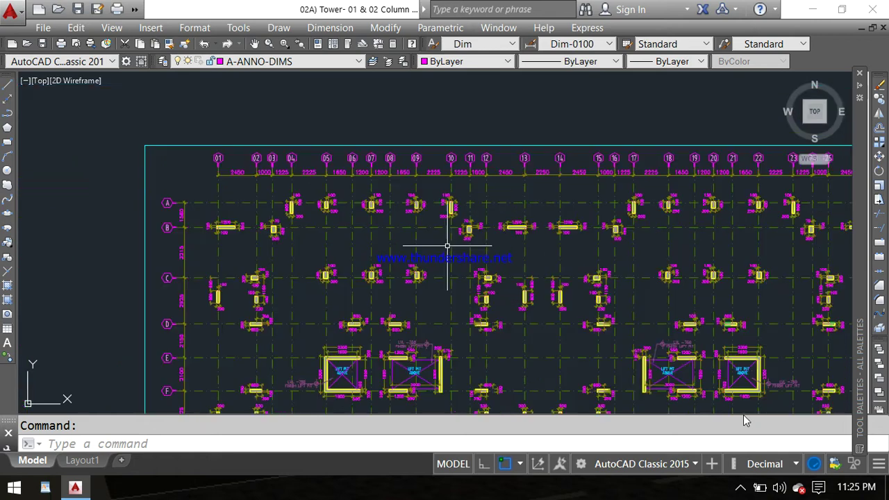
- Zoom and pan onto grids A–D and 01–16, showing the 1200×100 column at grid 01 row B and the 800×200 one at grid 04 row A
scroll(448, 246, "down", 2)
middle_click_drag(438, 257, 437, 221)
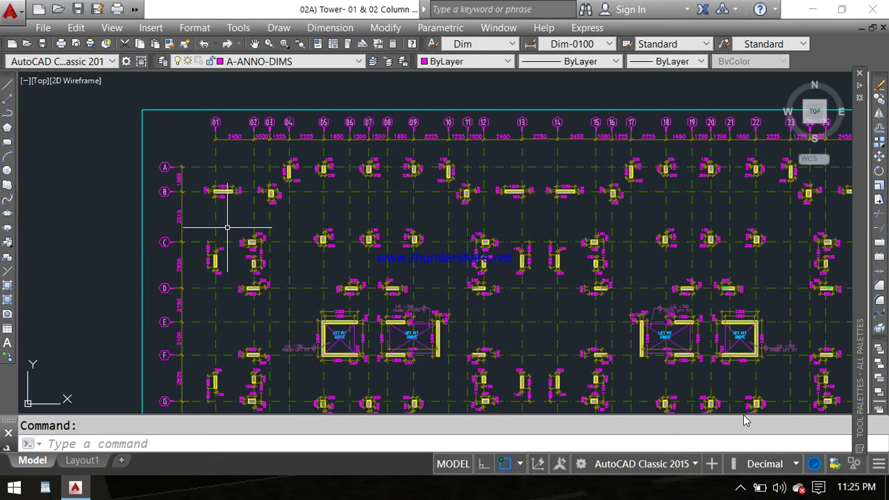
scroll(227, 227, "up", 2)
middle_click_drag(252, 216, 258, 235)
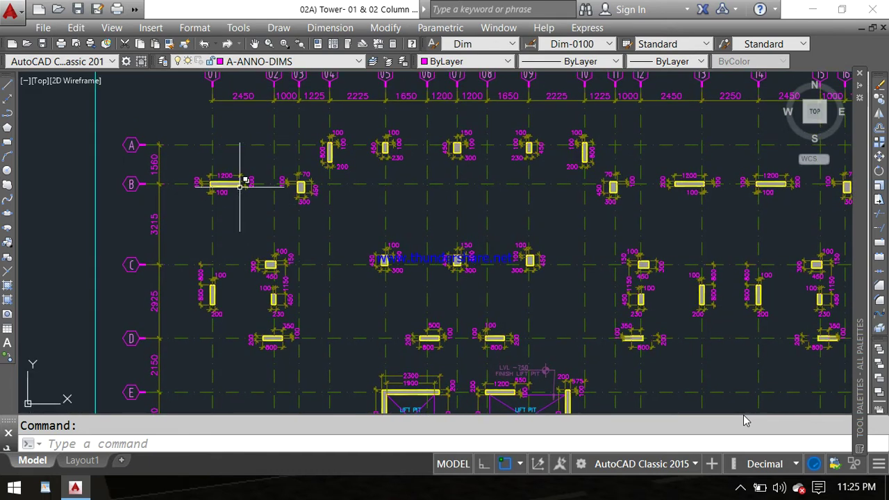
scroll(229, 182, "up", 4)
scroll(216, 210, "down", 2)
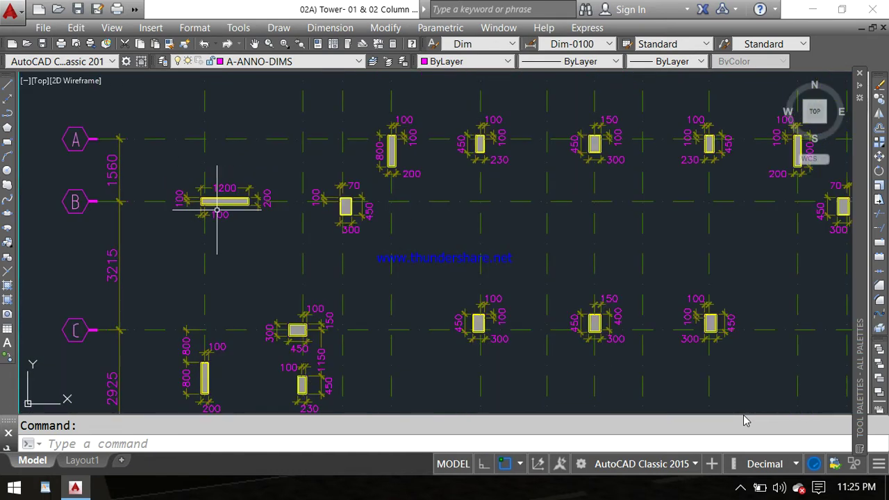
scroll(236, 187, "down", 2)
scroll(223, 243, "down", 2)
scroll(250, 221, "up", 1)
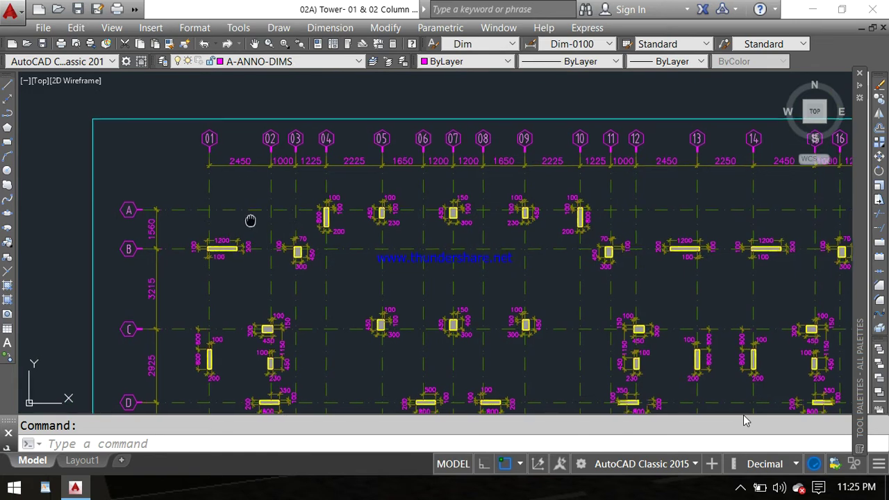
middle_click_drag(250, 220, 251, 203)
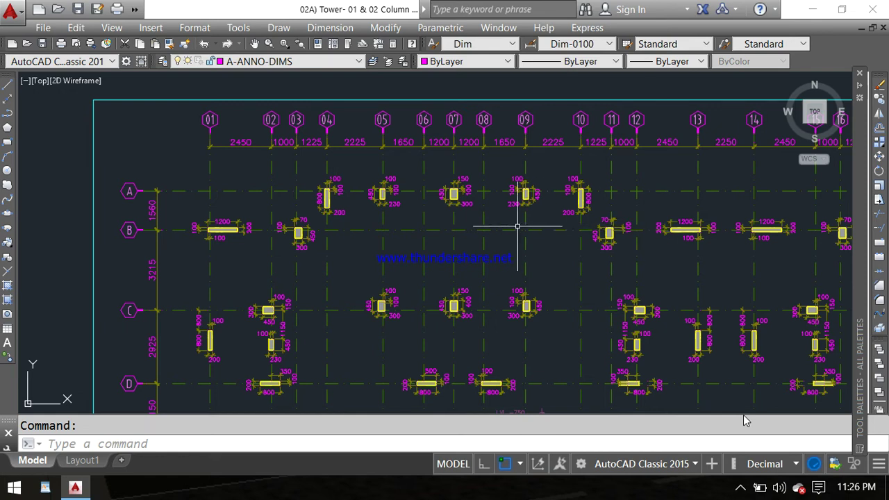
- Inspect the 1200 column on grid B and its neighbours, reading 300×450 on row B and 230×450 on row A
scroll(236, 248, "up", 4)
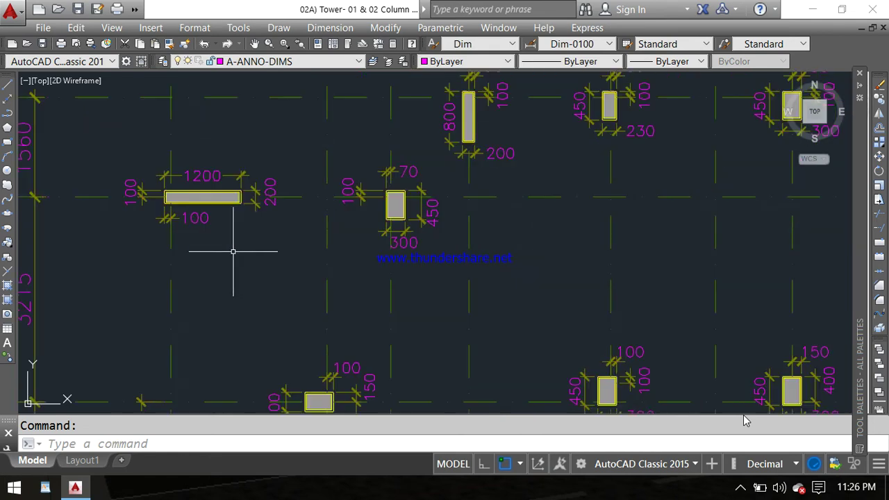
mouse_move(235, 248)
middle_mouse_down()
mouse_move(363, 228)
mouse_move(368, 306)
mouse_move(351, 313)
middle_mouse_up()
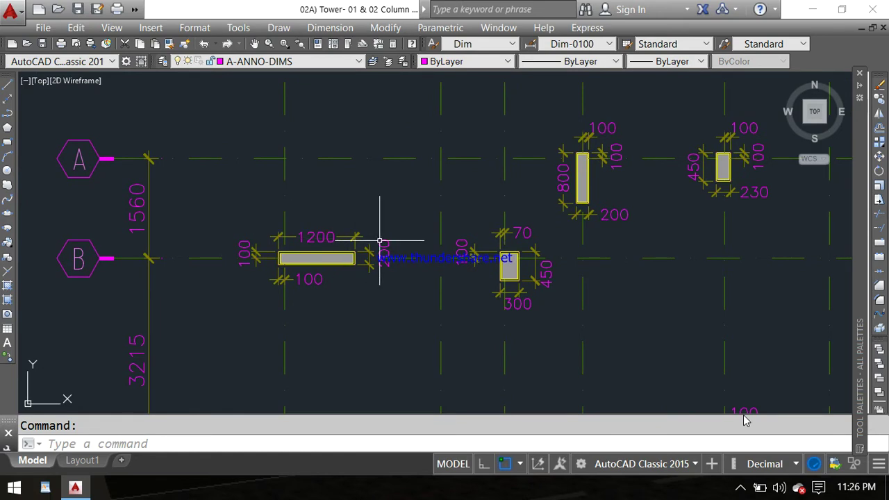
scroll(328, 242, "up", 2)
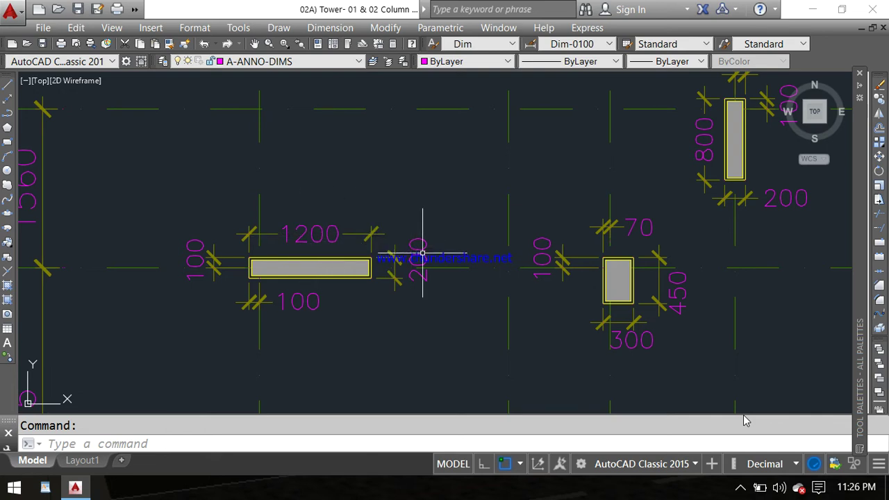
scroll(360, 251, "down", 2)
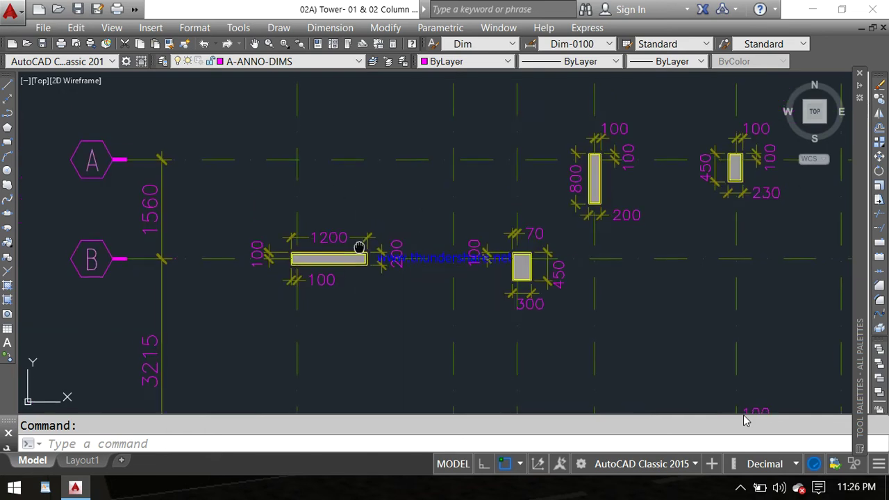
scroll(301, 266, "up", 2)
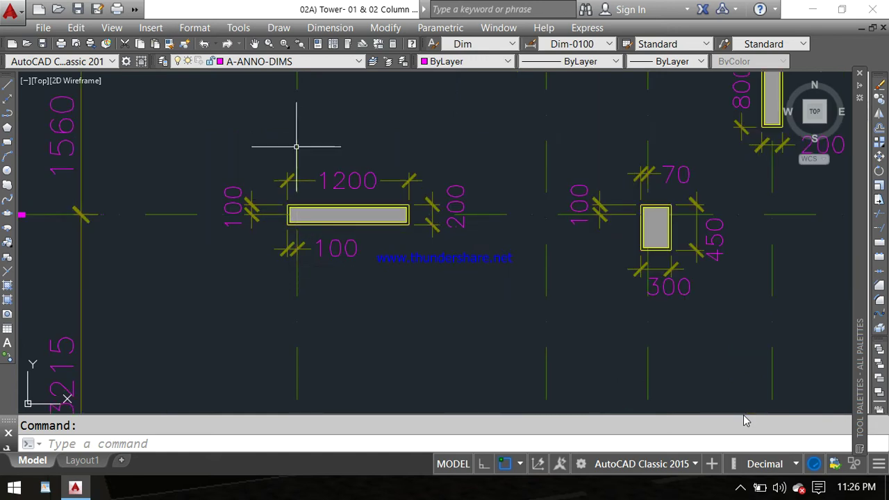
scroll(297, 135, "down", 2)
middle_click_drag(304, 135, 303, 179)
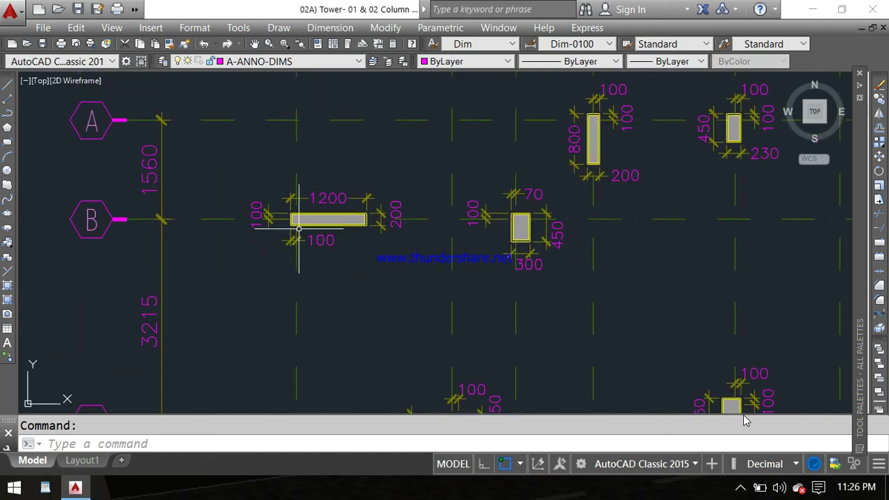
scroll(299, 228, "up", 2)
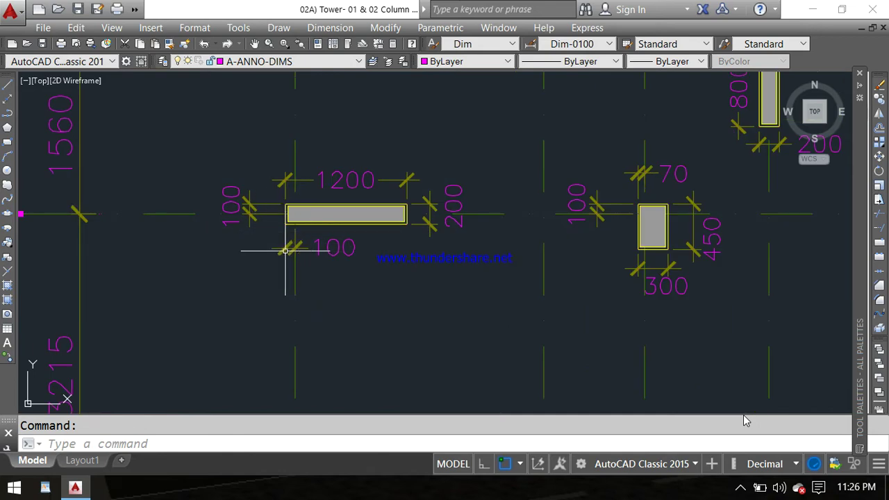
scroll(298, 243, "down", 2)
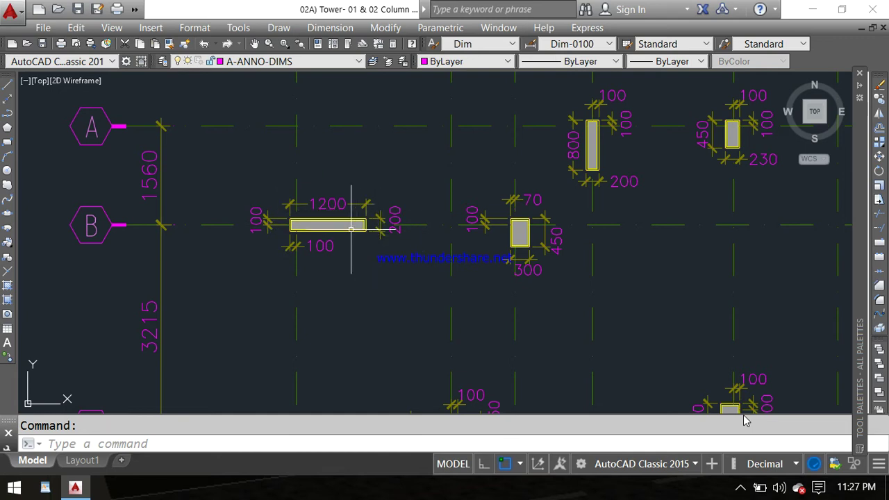
- Zoom out from the close-up and pan to reveal row C and more columns
scroll(354, 227, "up", 2)
scroll(355, 227, "down", 2)
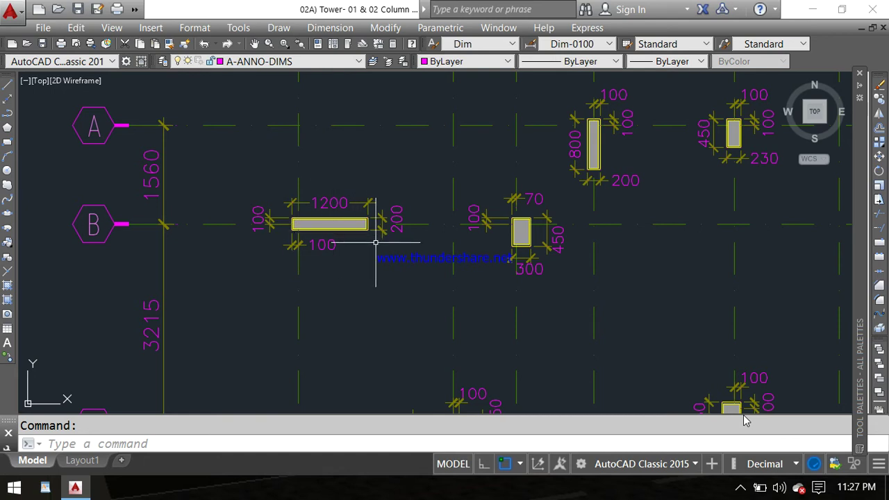
scroll(358, 271, "down", 2)
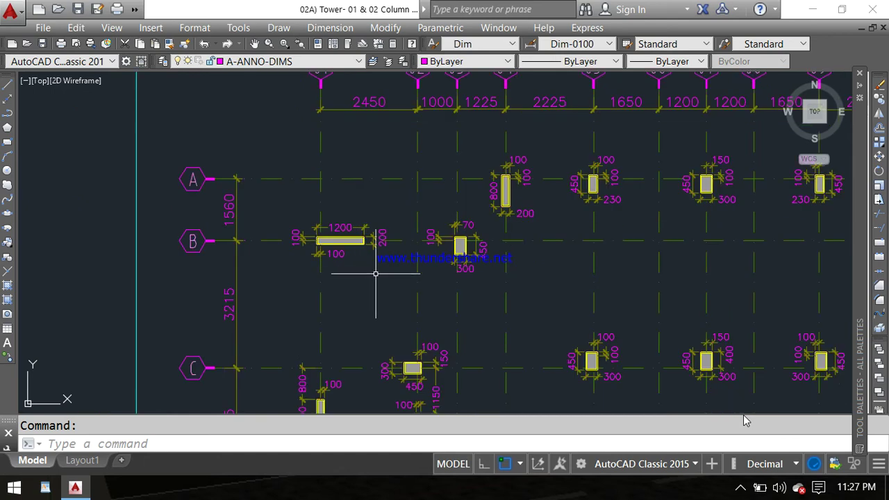
mouse_move(377, 271)
middle_mouse_down()
mouse_move(379, 264)
mouse_move(328, 244)
mouse_move(340, 245)
middle_mouse_up()
scroll(327, 244, "down", 2)
scroll(328, 244, "up", 2)
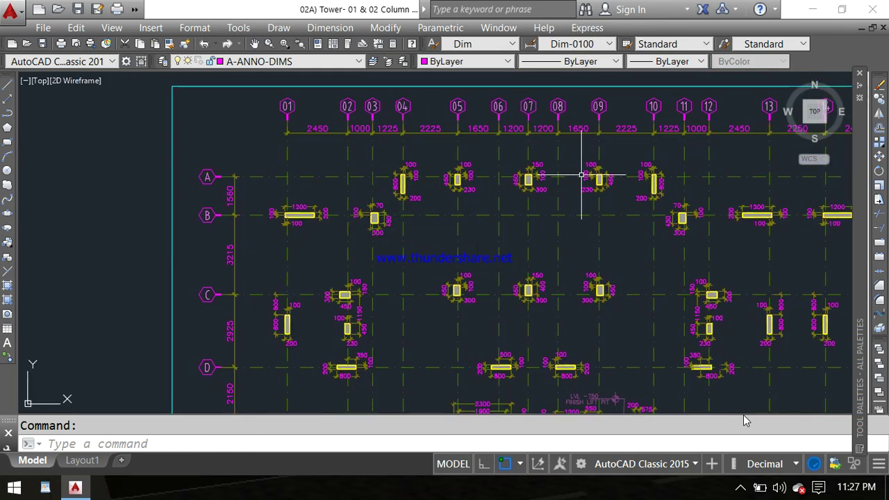
scroll(584, 224, "down", 2)
- Pan to show the full plan with its TOWER-01 & 02 COLUMN LAYOUT PLAN title, tower labels and detail views
mouse_move(588, 238)
middle_mouse_down()
mouse_move(574, 223)
mouse_move(463, 196)
middle_mouse_up()
middle_click_drag(532, 234, 449, 234)
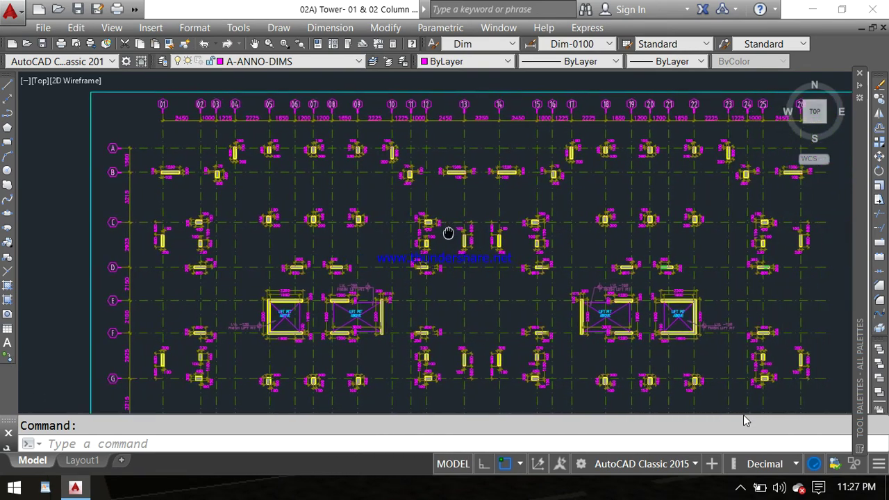
scroll(451, 232, "down", 2)
scroll(353, 192, "up", 2)
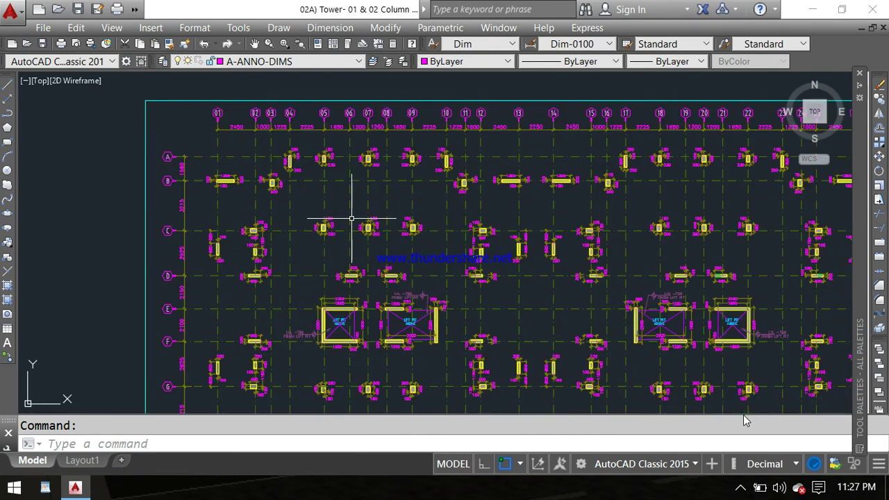
mouse_move(353, 192)
middle_mouse_down()
mouse_move(381, 221)
mouse_move(378, 172)
middle_mouse_up()
- Zoom in on the plan centre so rows B–J fill the view above the TOWER-01 & 02 label
scroll(546, 199, "down", 2)
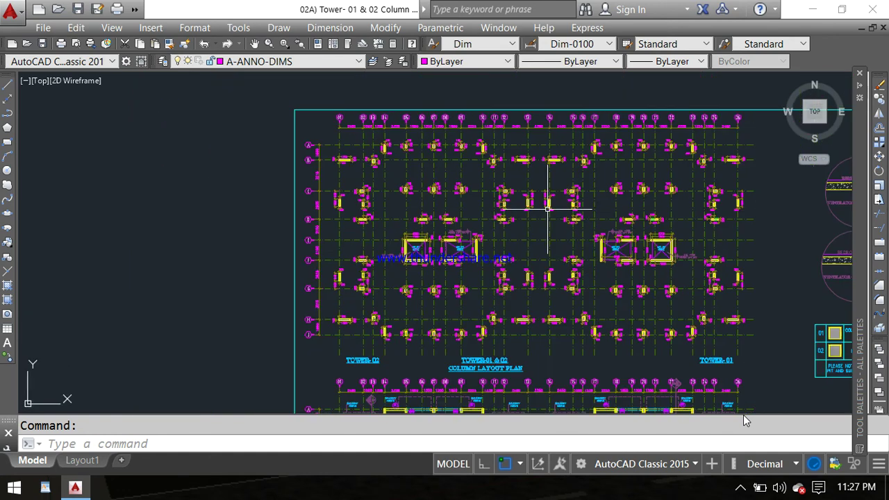
middle_click_drag(563, 224, 452, 231)
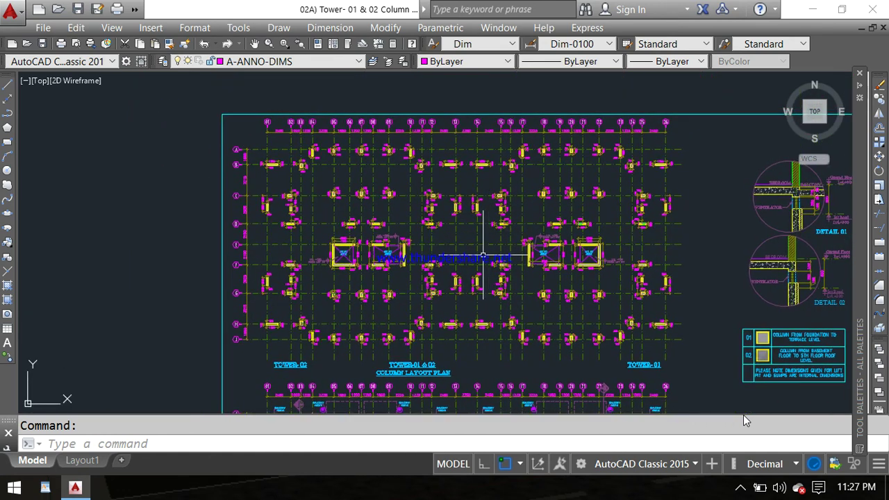
scroll(478, 257, "up", 2)
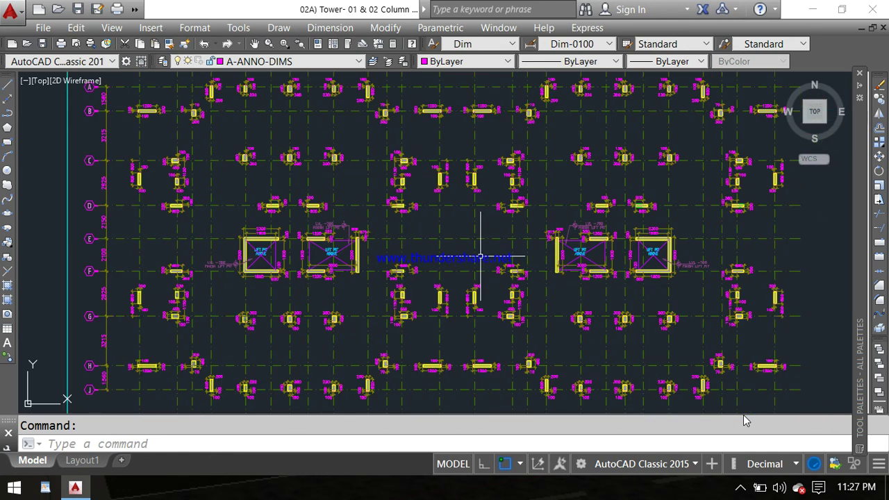
middle_click_drag(484, 277, 499, 257)
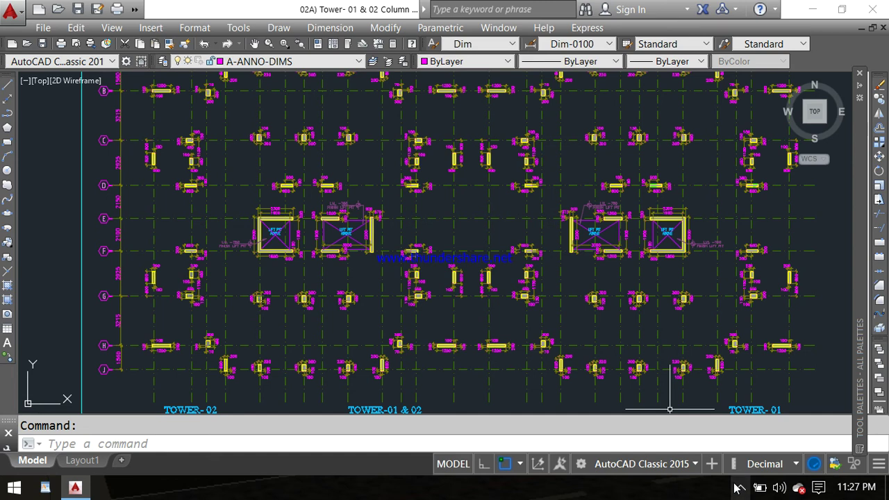
right_click(738, 488)
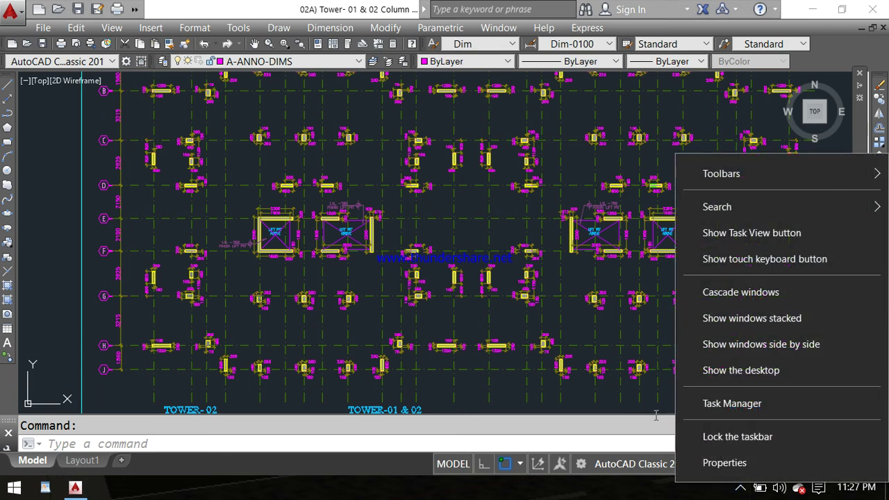
left_click(655, 418)
left_click(743, 488)
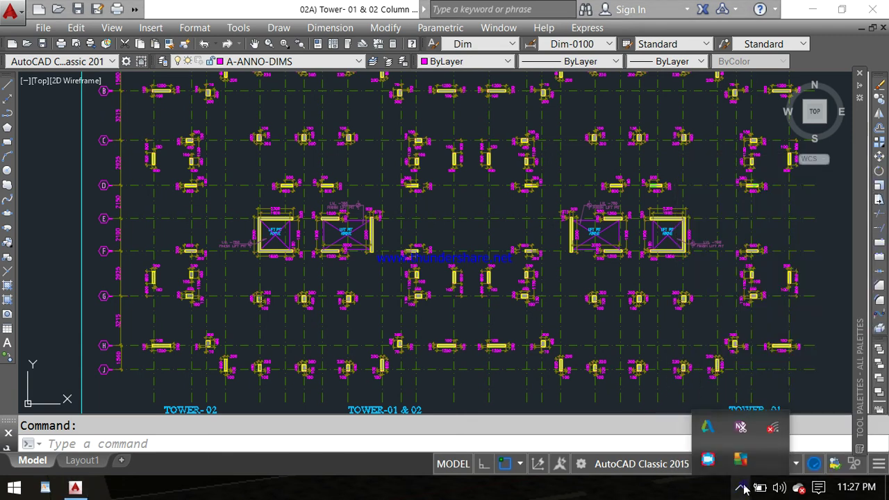
right_click(741, 487)
left_click(739, 490)
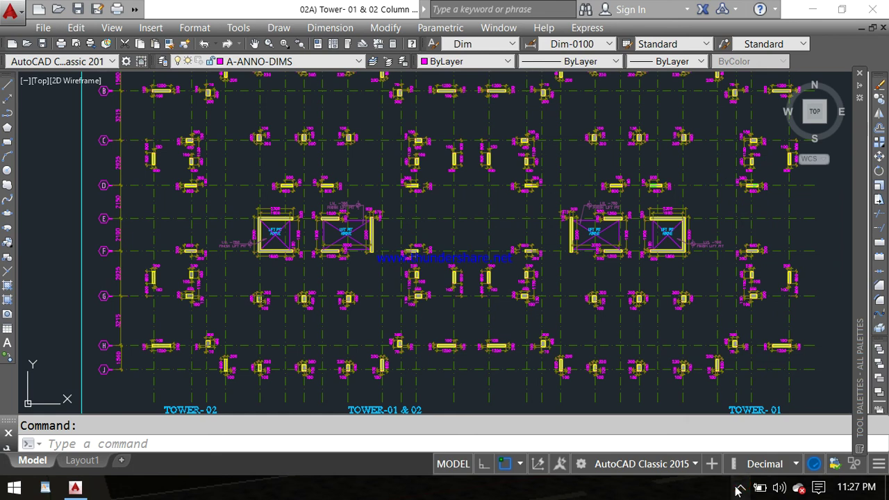